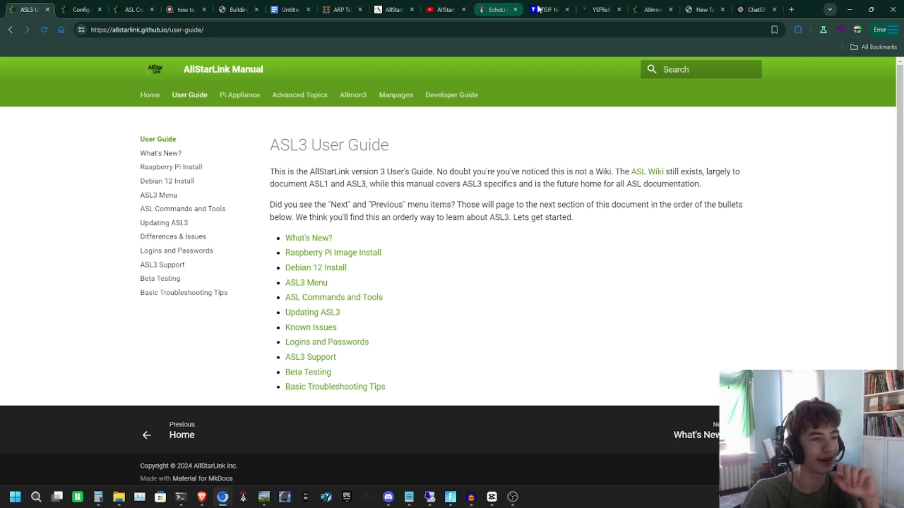
Step: Open the Raspberry Pi imager link from the ASL3 Shari DVSwitch README in a new tab
left_click(704, 9)
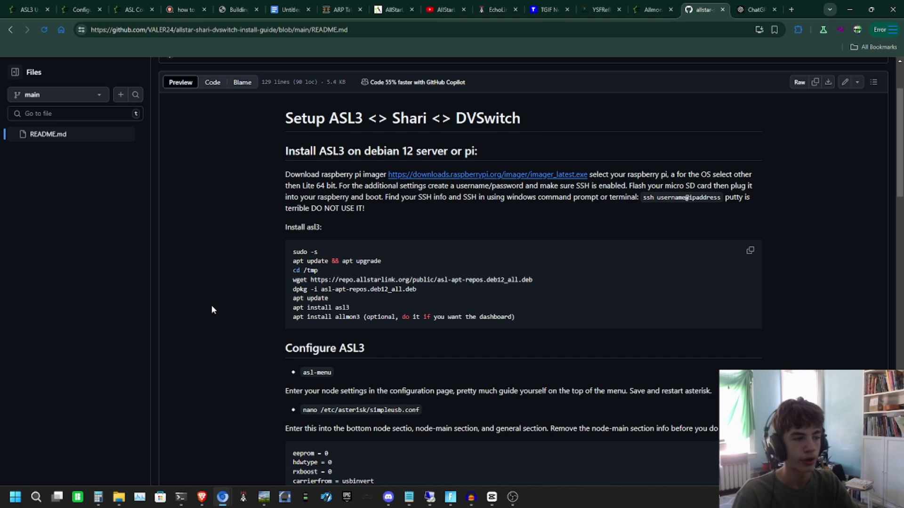
right_click(470, 175)
left_click(481, 179)
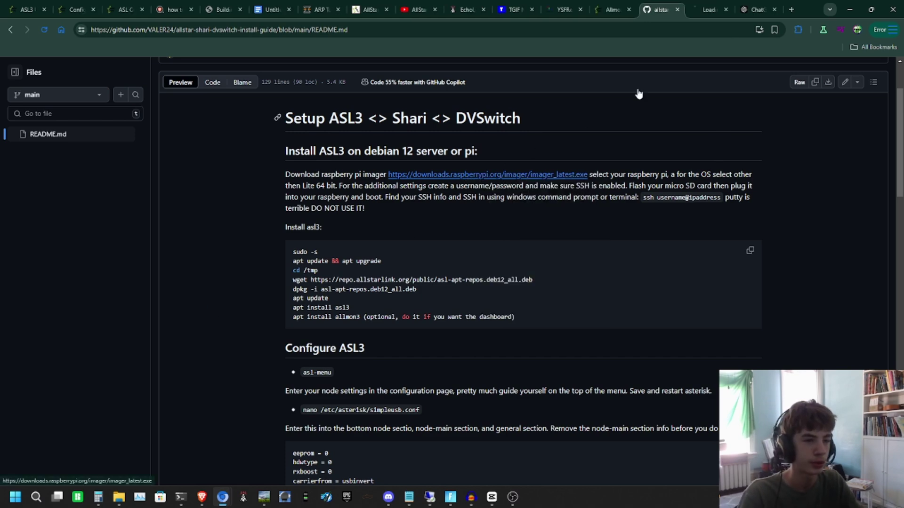
left_click(709, 9)
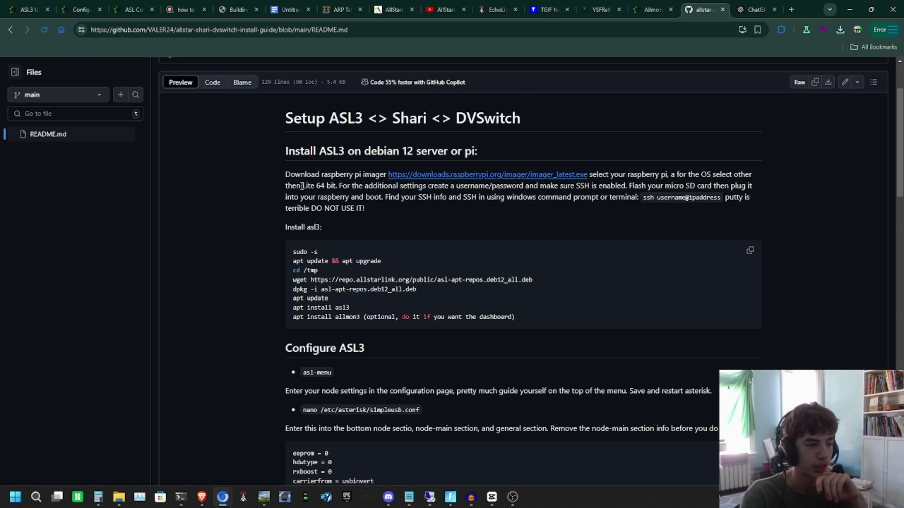
Step: Highlight the Lite 64-bit OS, username/password and SSH-enabled instructions in the README
left_click_drag(301, 185, 334, 184)
left_click(406, 193)
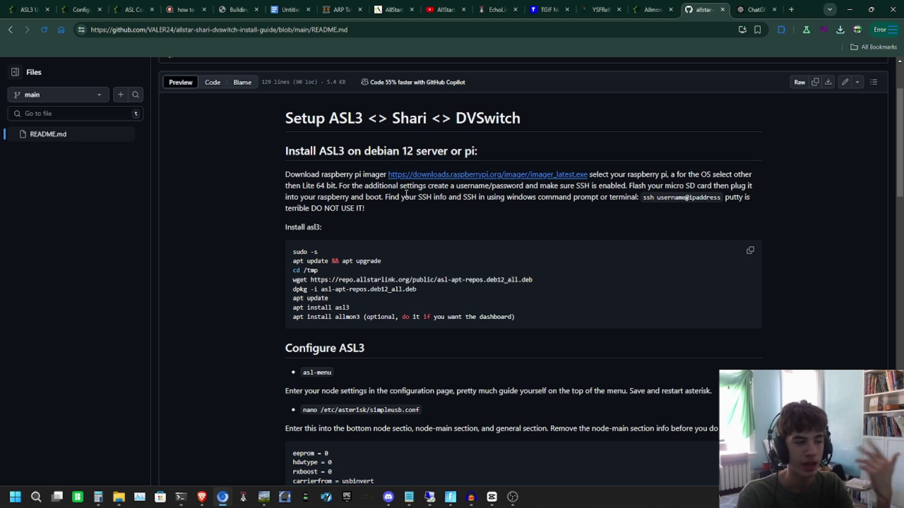
left_click_drag(456, 186, 754, 230)
left_click(524, 183)
left_click(680, 187)
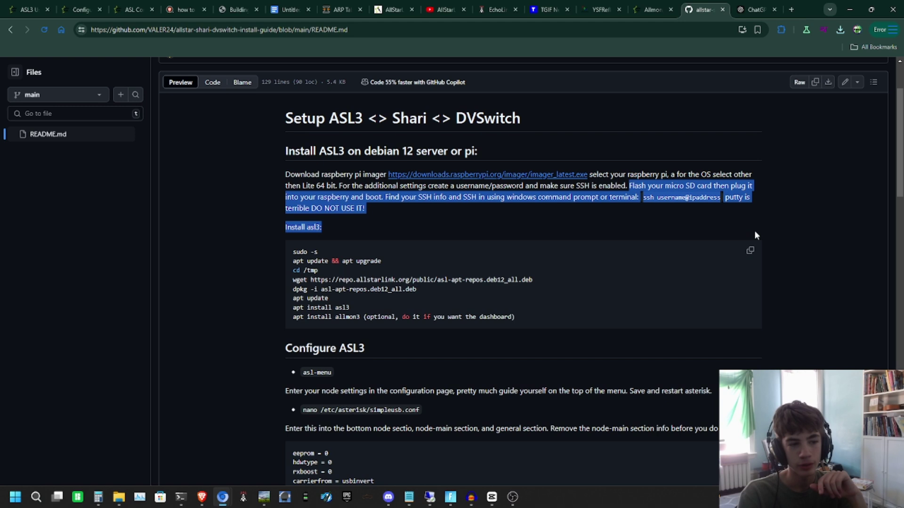
left_click(754, 230)
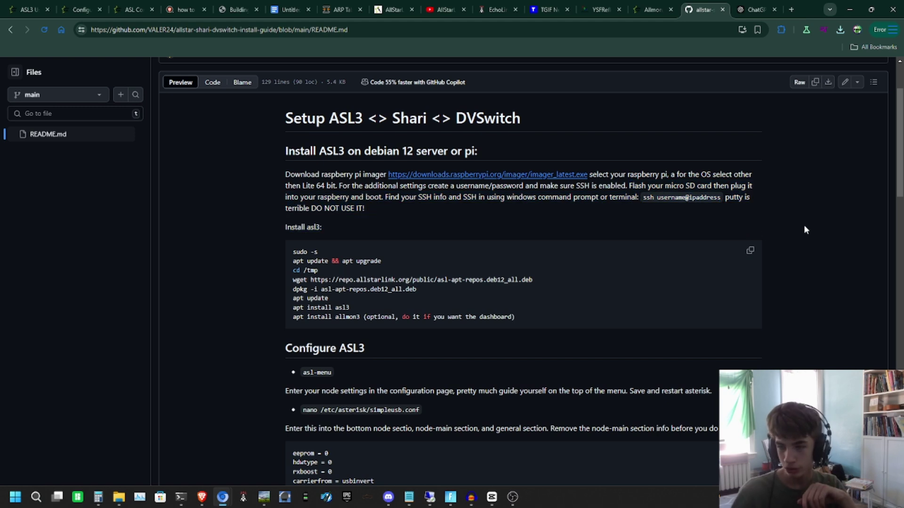
left_click(181, 497)
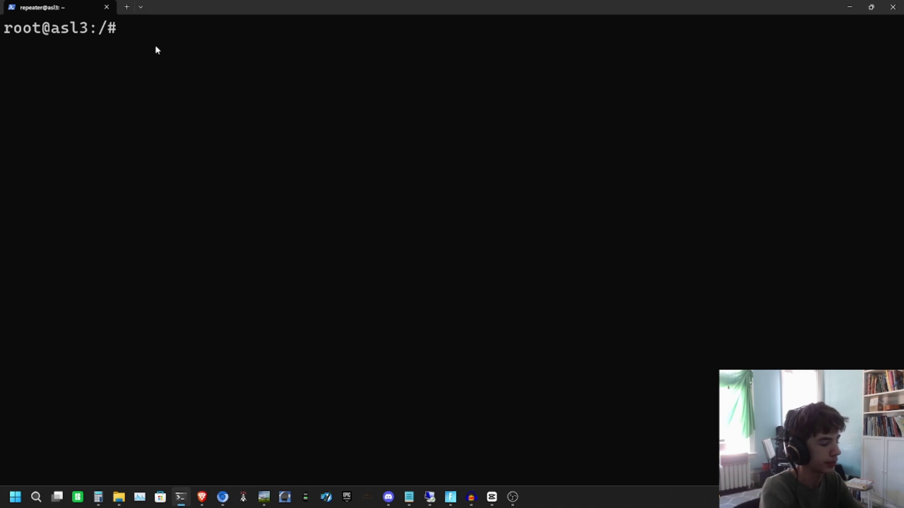
type("ssh username@")
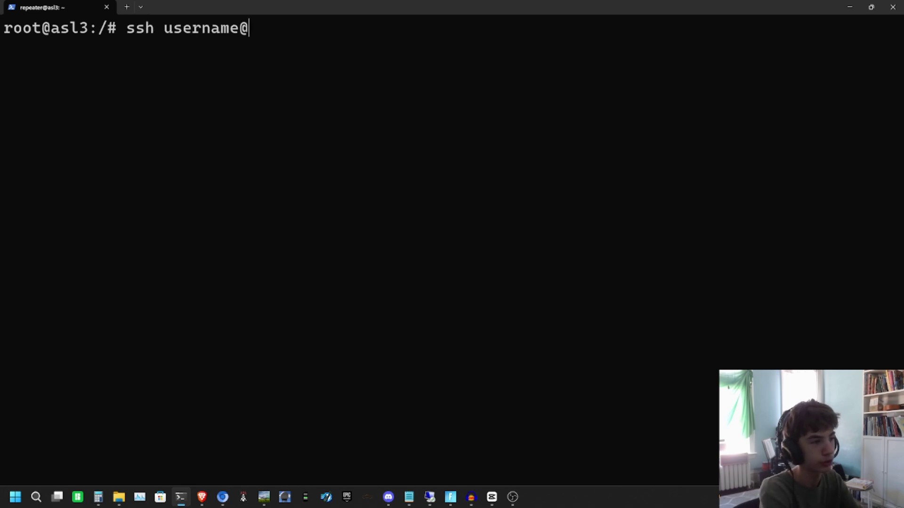
type("ipaddress")
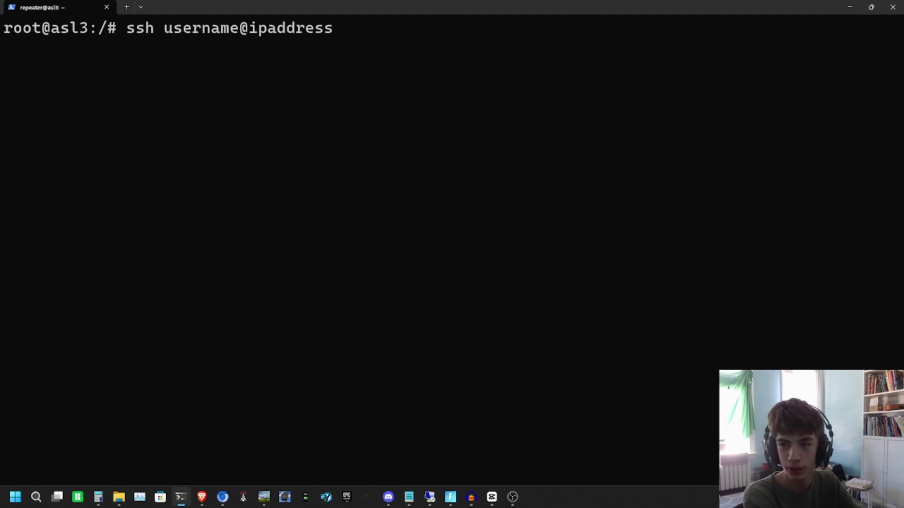
key("BackSpace")
key("BackSpace")
key("BackSpace")
key("BackSpace")
key("BackSpace")
key("BackSpace")
key("BackSpace")
key("BackSpace")
key("BackSpace")
key("BackSpace")
key("BackSpace")
key("BackSpace")
key("BackSpace")
key("BackSpace")
key("BackSpace")
key("BackSpace")
key("BackSpace")
key("BackSpace")
key("BackSpace")
key("BackSpace")
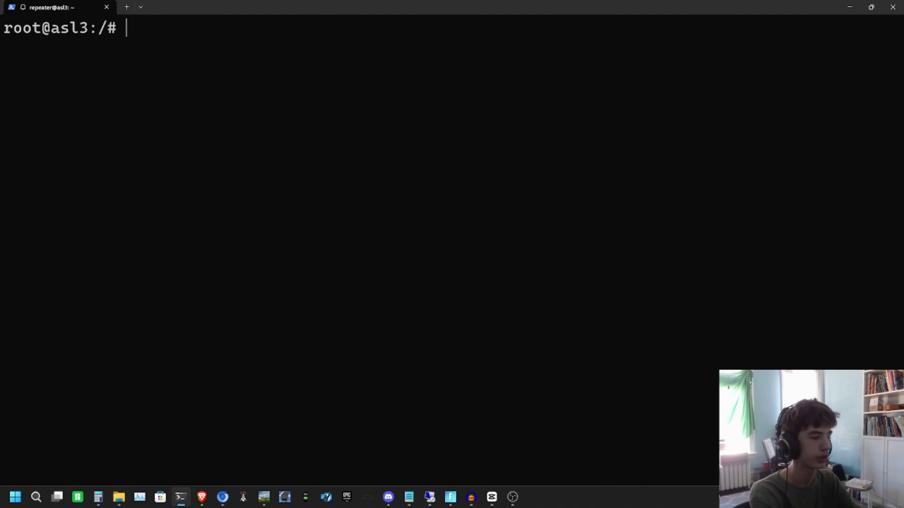
key("Return")
key("Return")
key("Return")
type("clear")
key("Return")
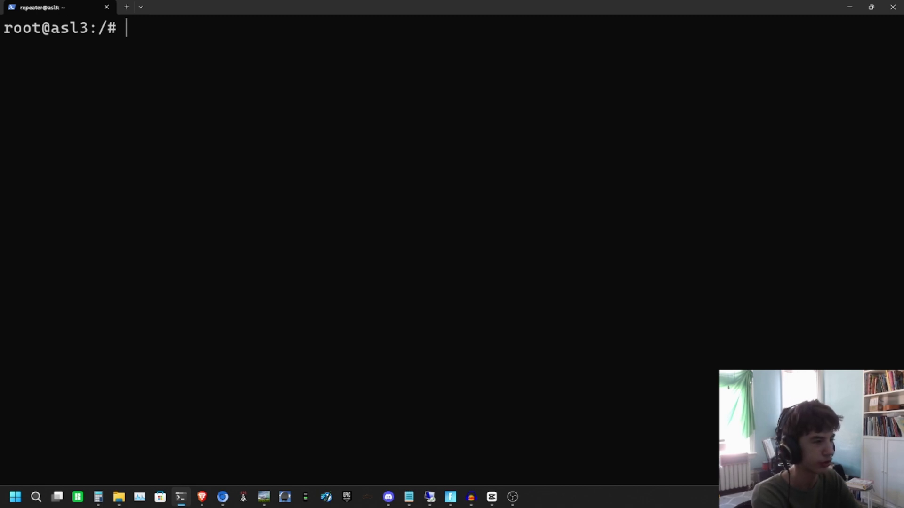
left_click(850, 7)
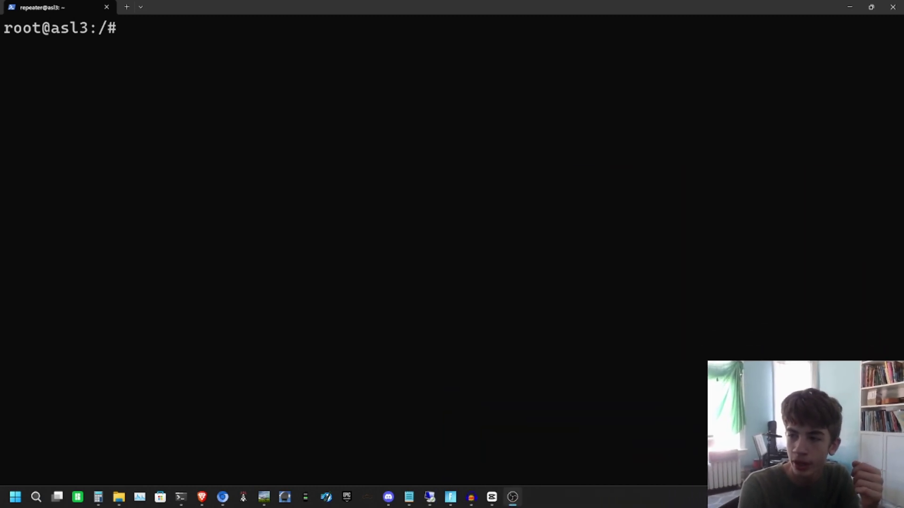
left_click(723, 140)
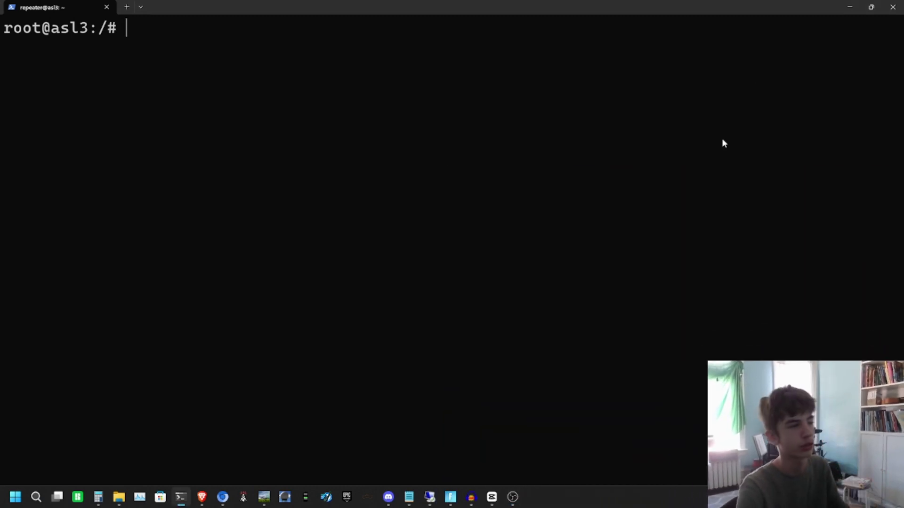
Step: Copy the guide's repository and asl3 install commands and paste them into the terminal to run
left_click(842, 10)
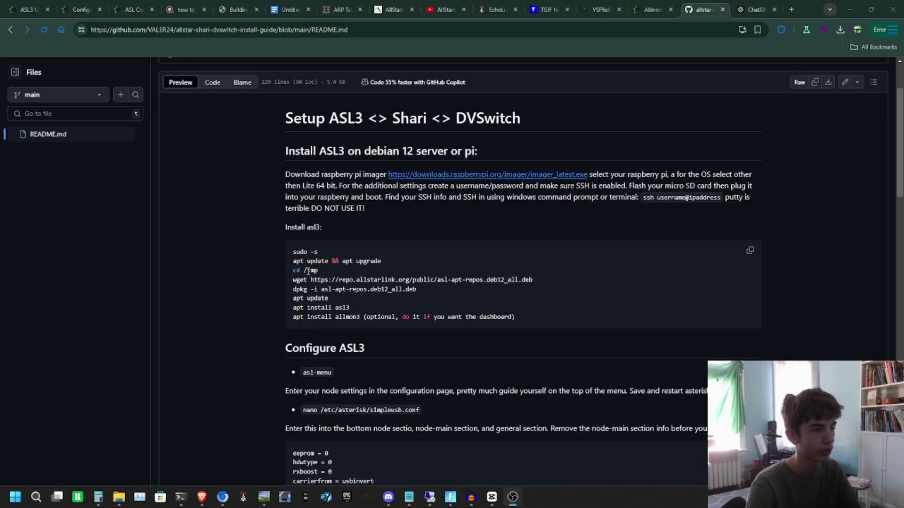
left_click_drag(308, 272, 358, 307)
key("ctrl+c")
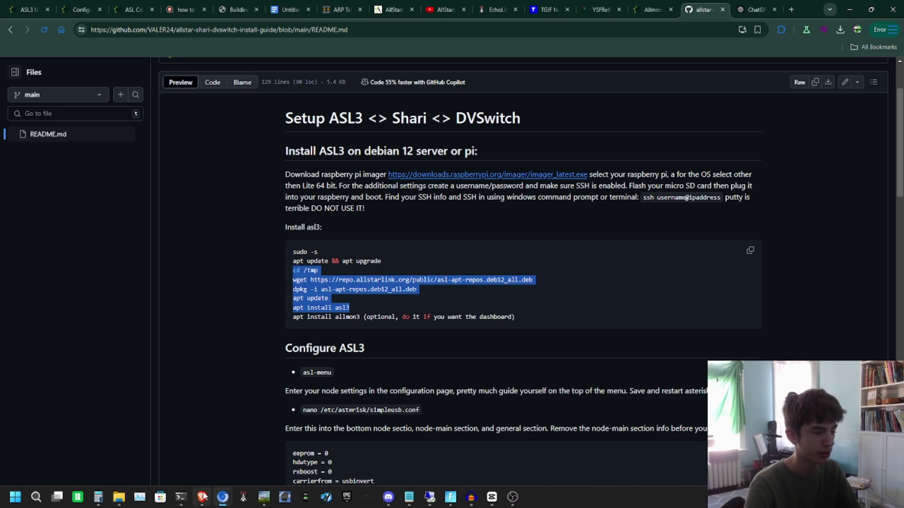
left_click(181, 497)
right_click(259, 205)
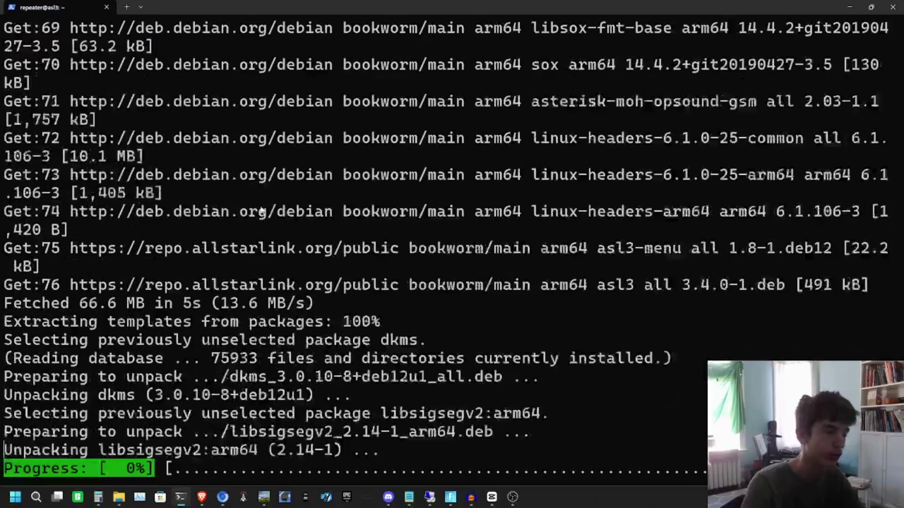
left_click(849, 7)
left_click(339, 219)
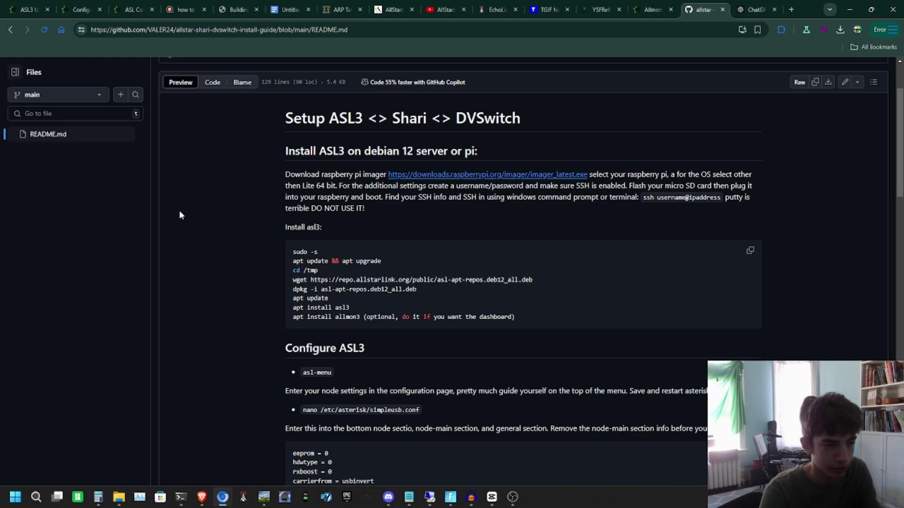
Step: Scroll through the rest of the setup README while asl3 installs, then check the terminal
scroll(179, 215, "down", 20)
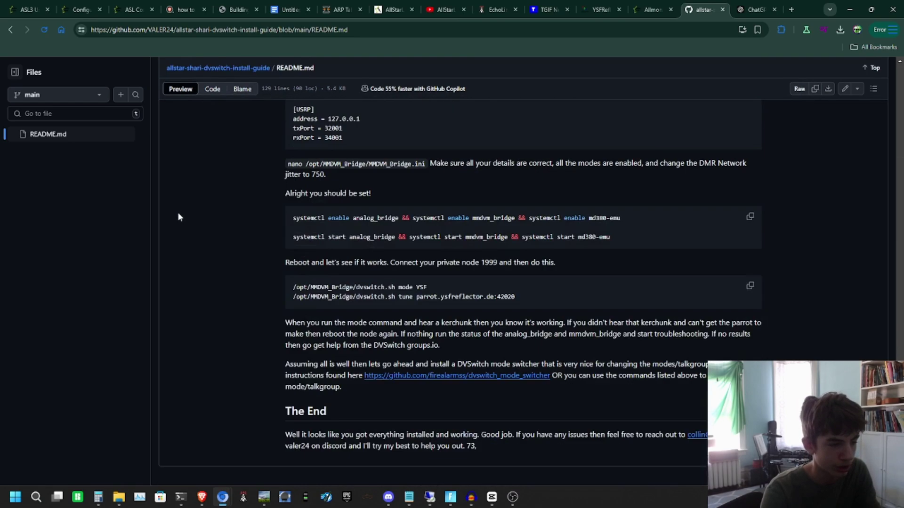
scroll(178, 216, "up", 20)
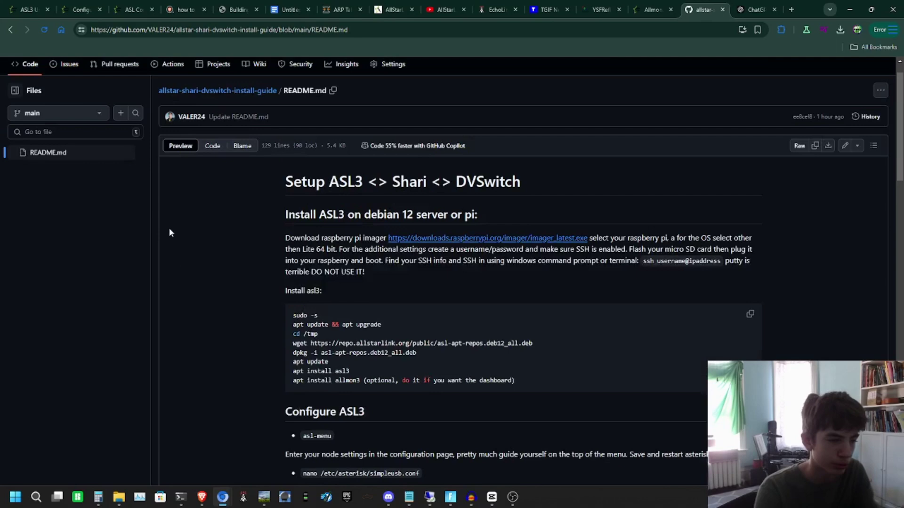
scroll(168, 228, "up", 2)
scroll(327, 381, "down", 3)
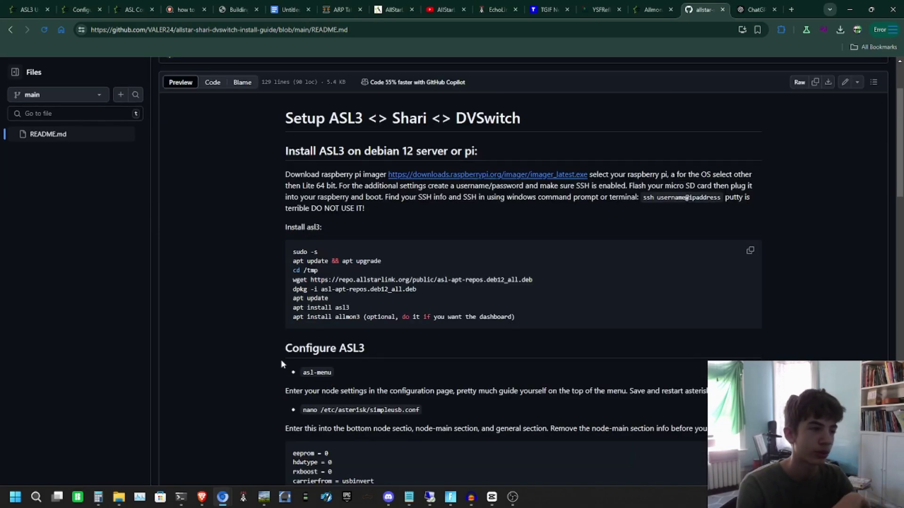
scroll(268, 358, "down", 1)
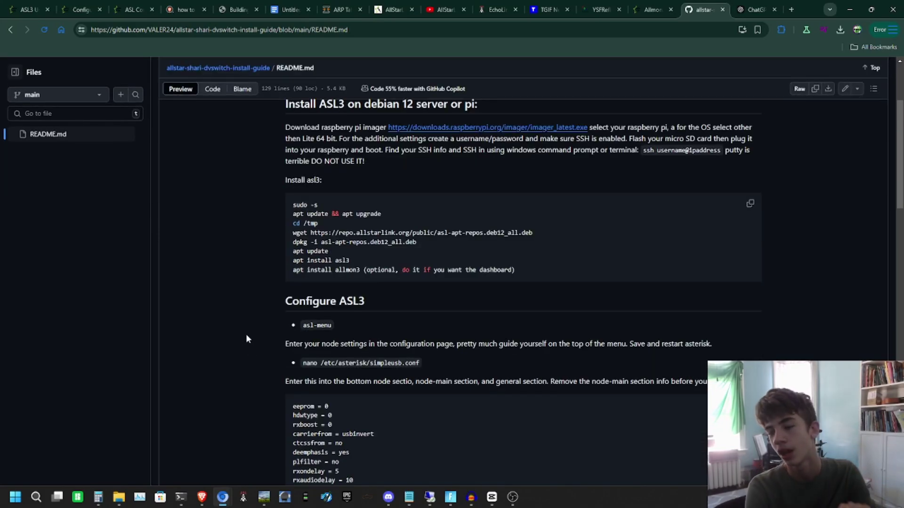
mouse_move(186, 498)
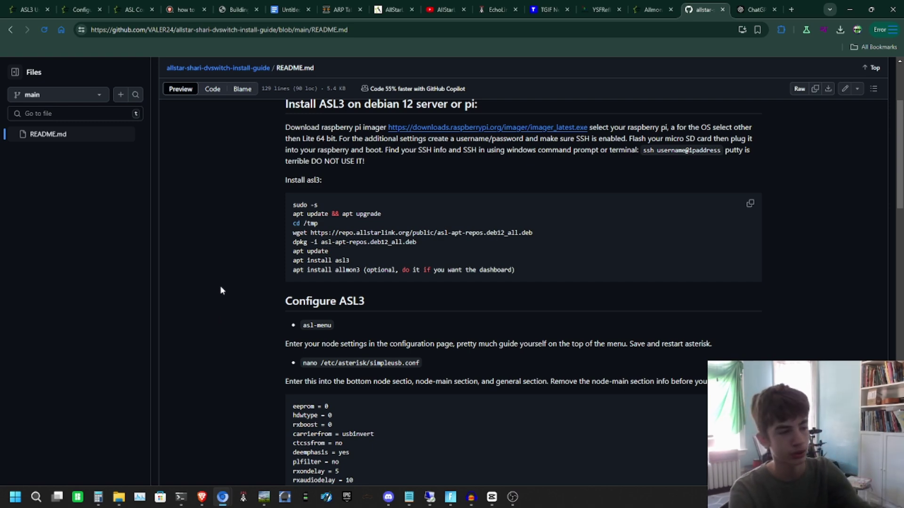
scroll(212, 293, "down", 6)
scroll(201, 296, "up", 2)
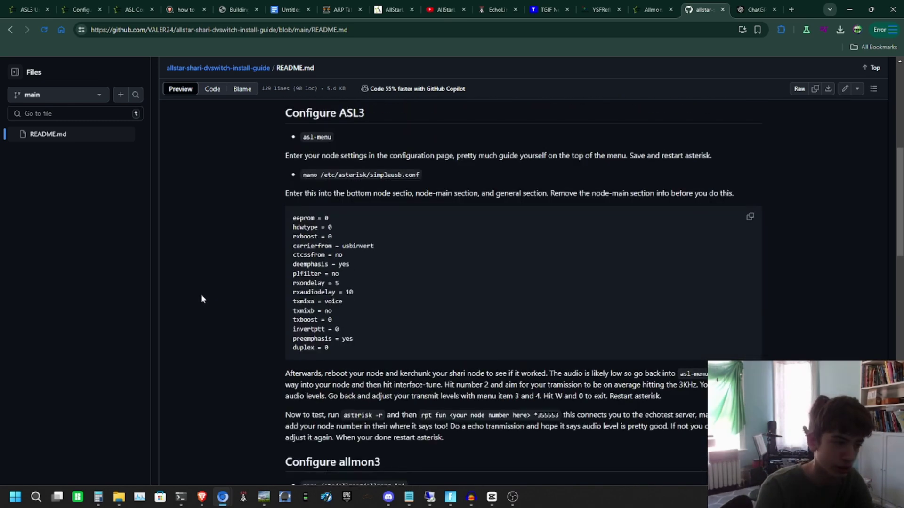
scroll(202, 296, "down", 5)
scroll(202, 296, "down", 6)
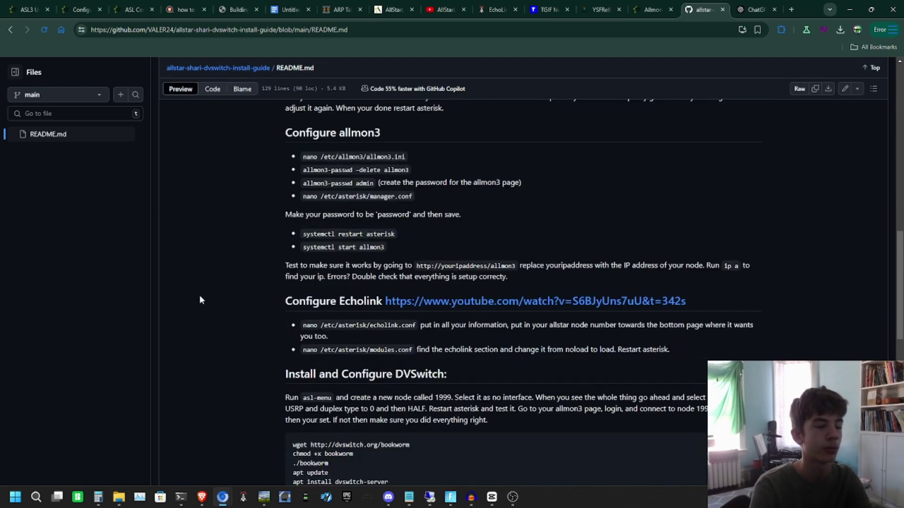
scroll(199, 295, "down", 8)
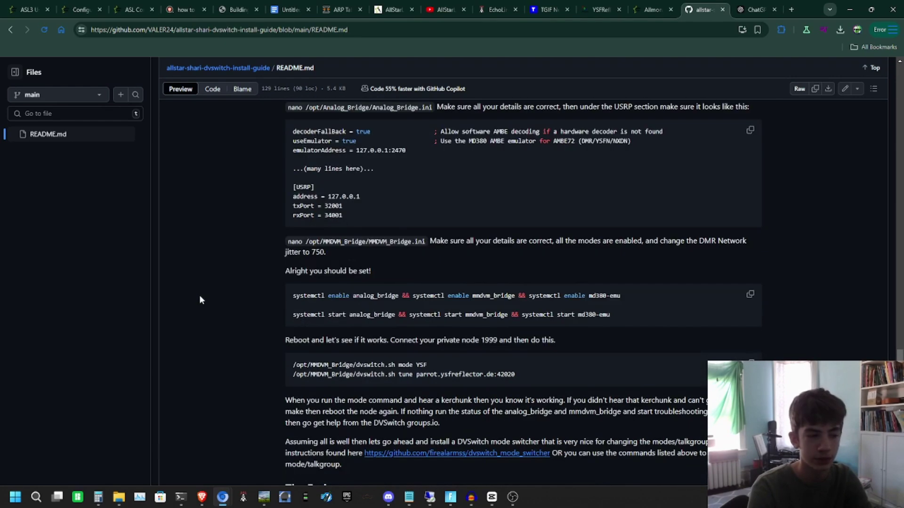
left_click(181, 497)
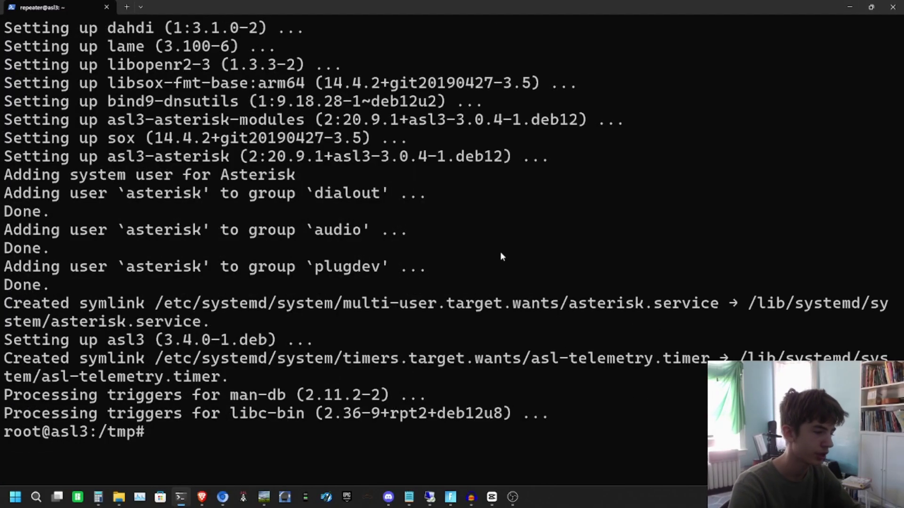
Step: Move to the root directory with cd ../ and launch asl-menu
type("cd ../")
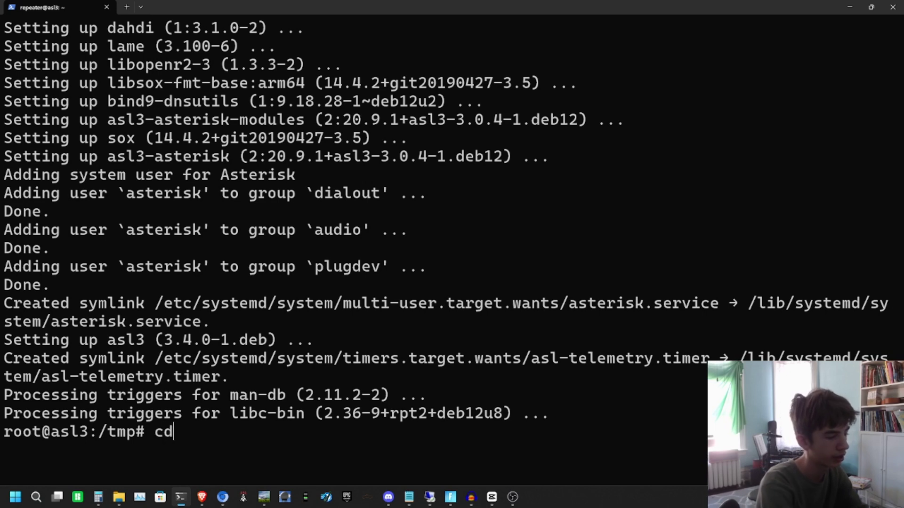
key("Return")
type("asl-men")
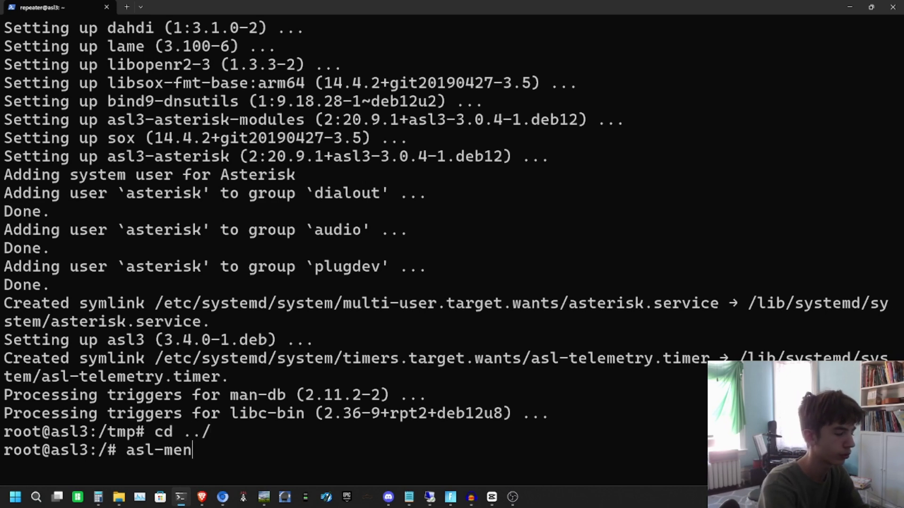
type("u")
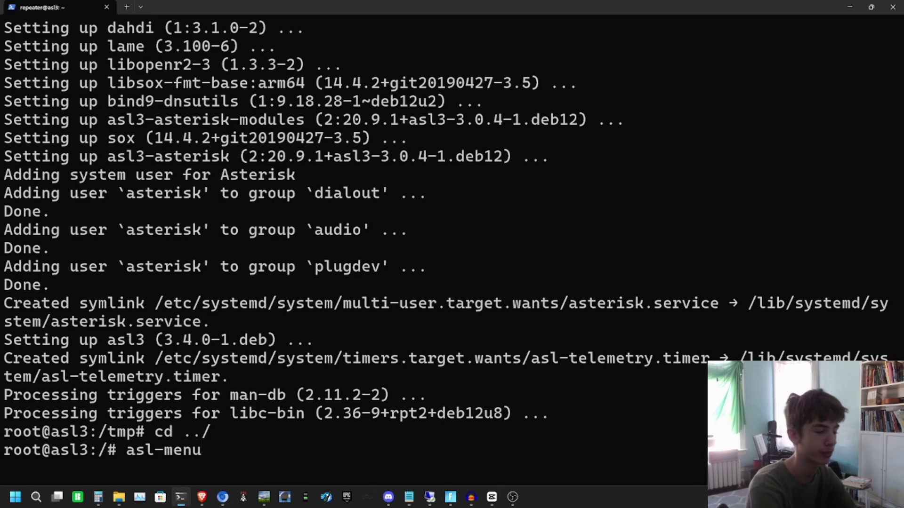
key("Return")
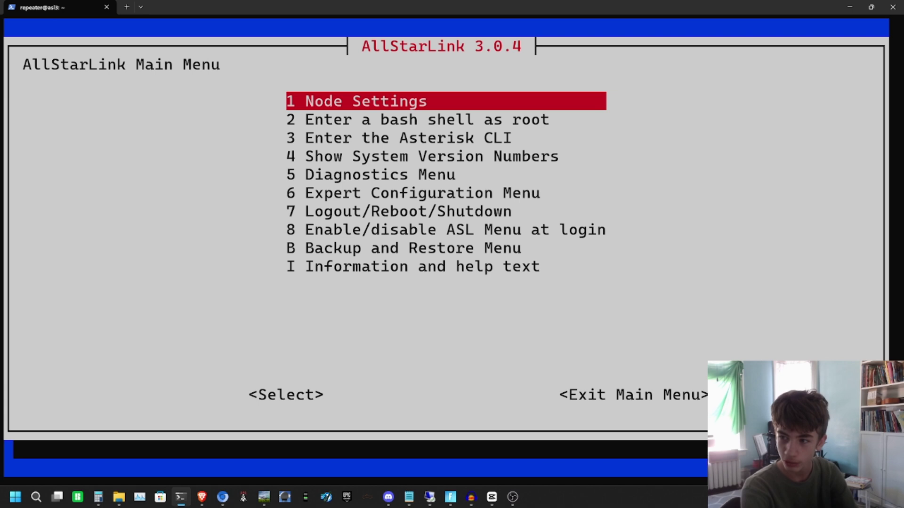
Step: In Node Settings, enter node number 580784 and the node password
key("Return")
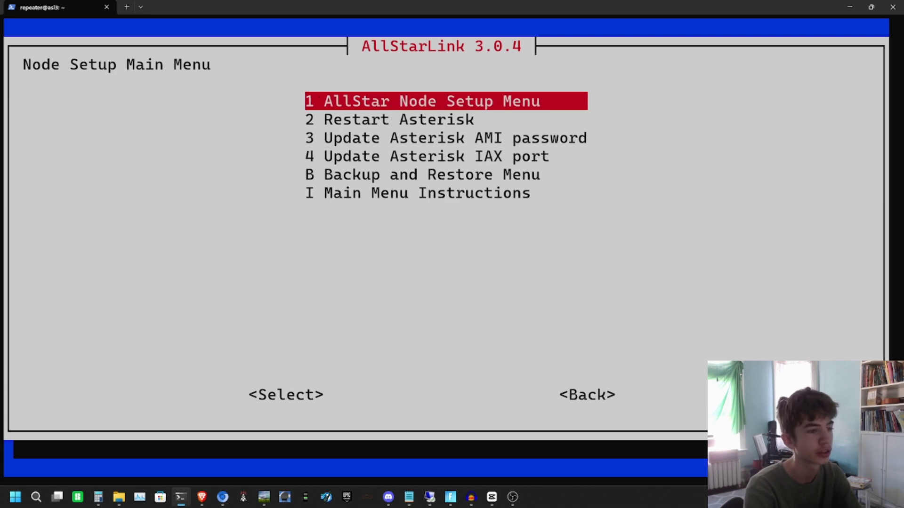
key("Return")
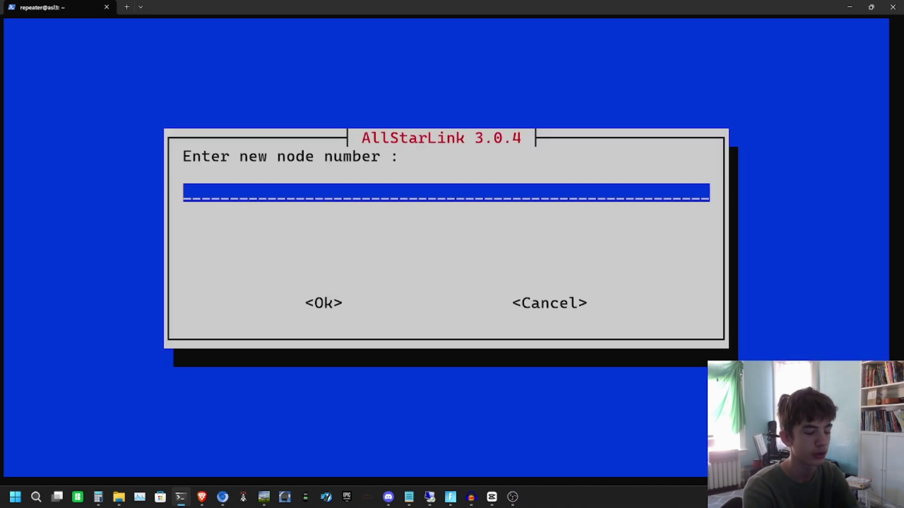
type("580784")
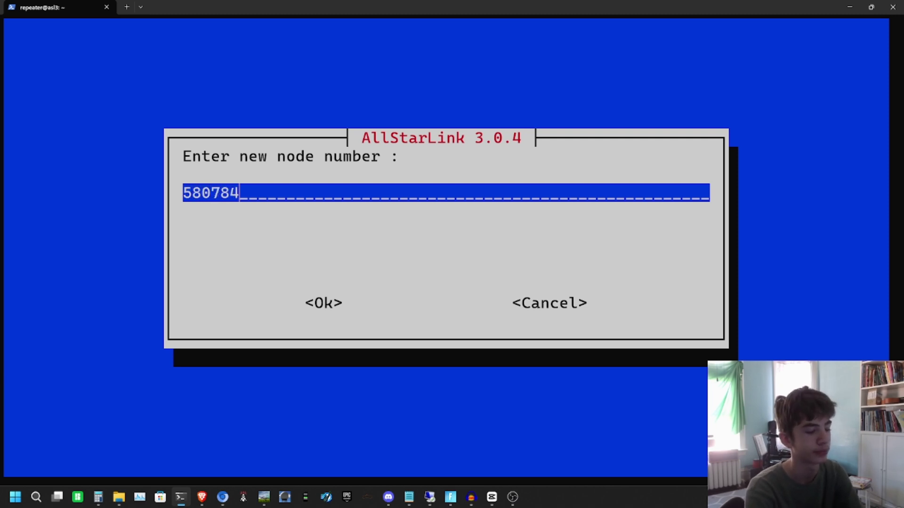
key("Return")
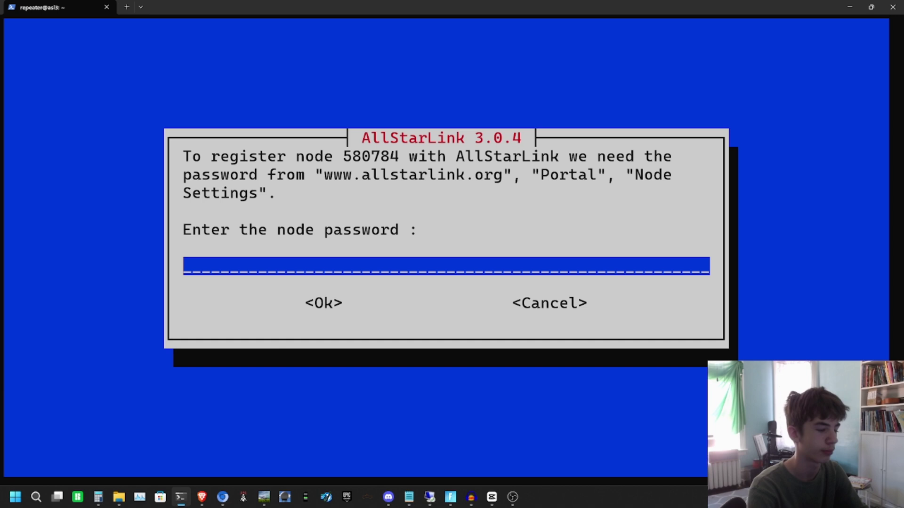
type("123456")
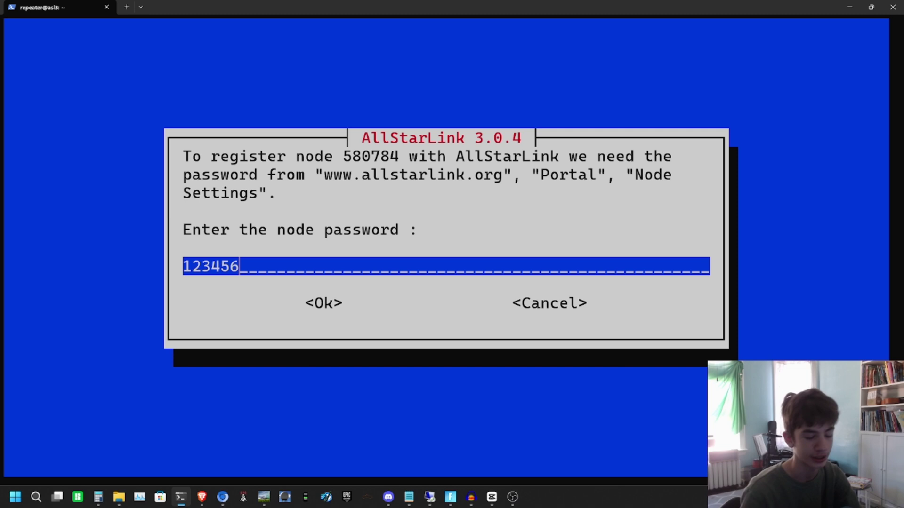
key("Return")
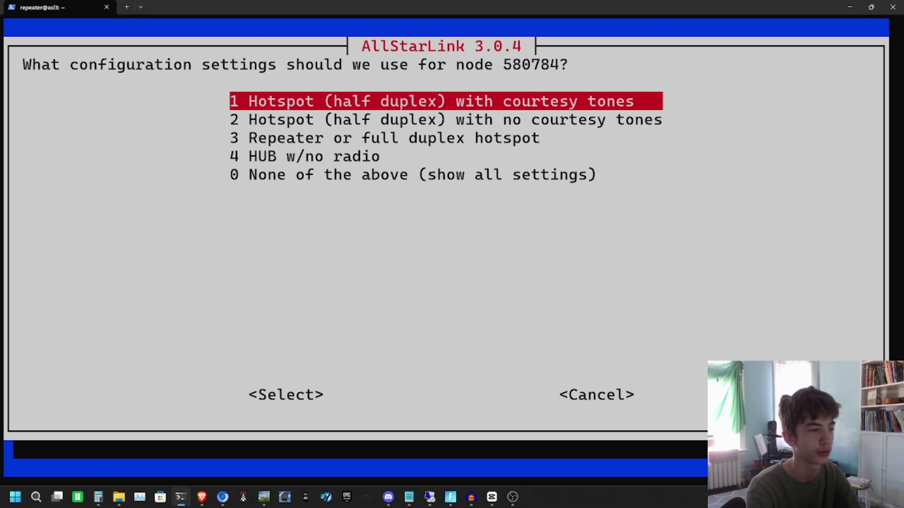
Step: Choose half-duplex hotspot with courtesy tones, the SimpleUSB interface, and enter the call sign
key("Return")
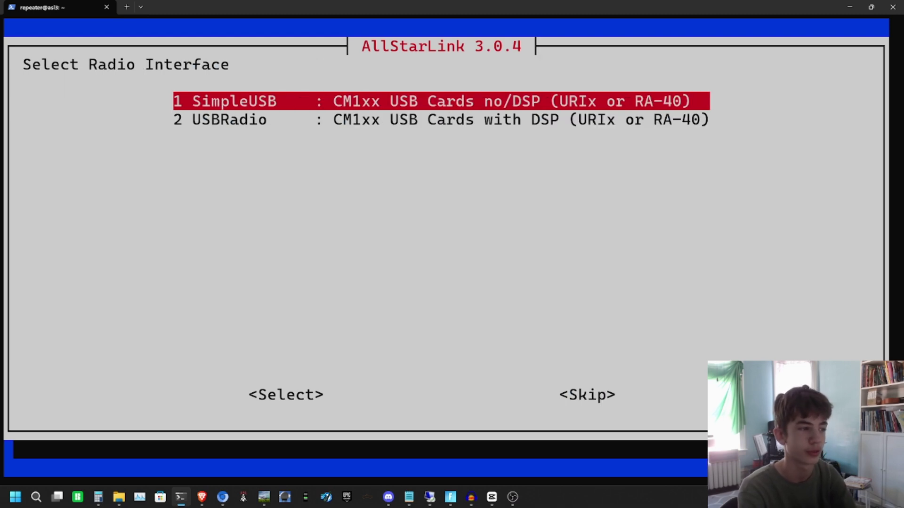
key("Return")
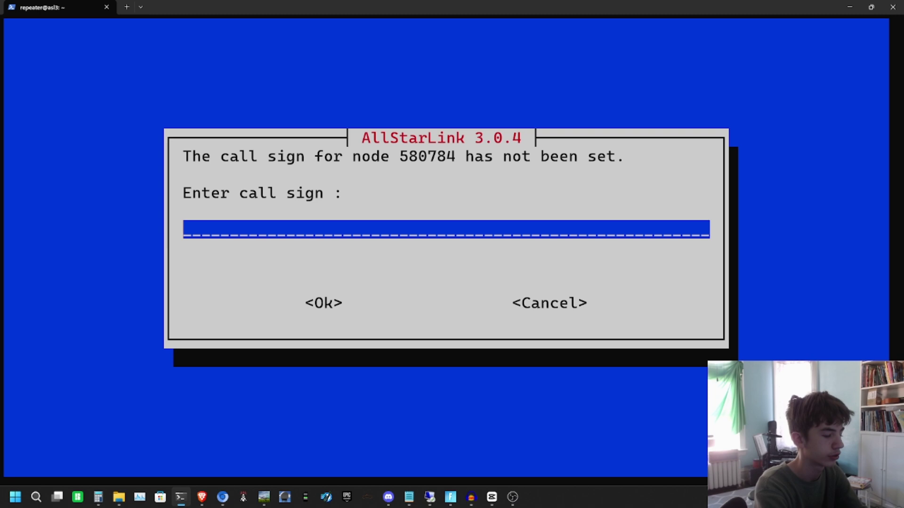
type("W000")
key("BackSpace")
key("BackSpace")
type("NNX")
key("Return")
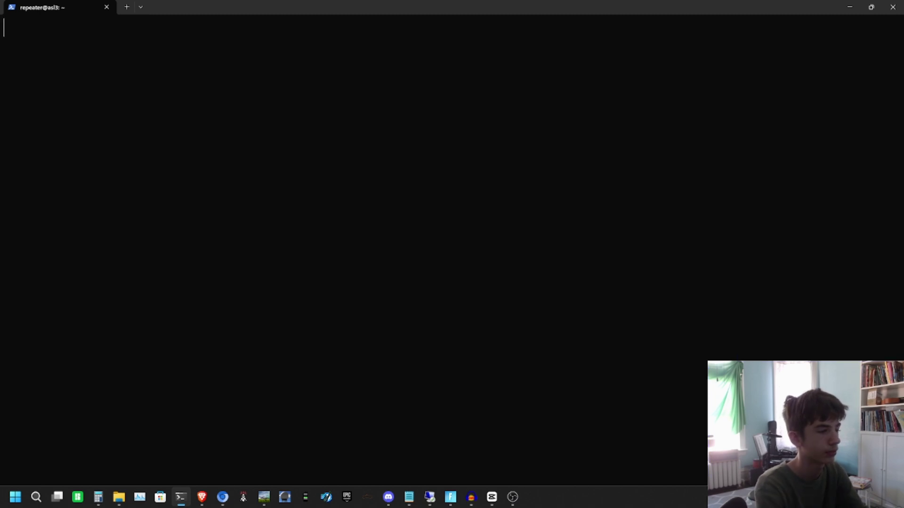
Step: Confirm Yes to restart Asterisk
key("Return")
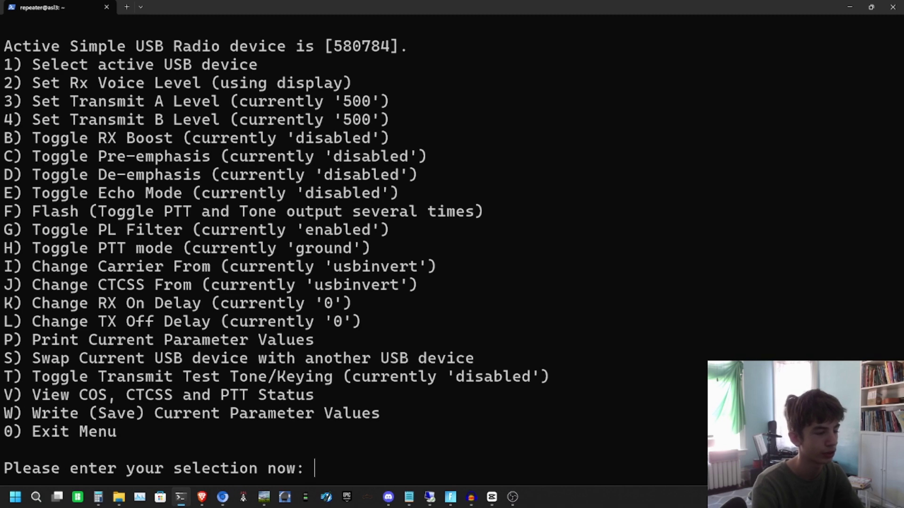
Step: Exit the tune menu with 0, review the node settings, and back out to the AllStarLink Main Menu
type("0")
key("Return")
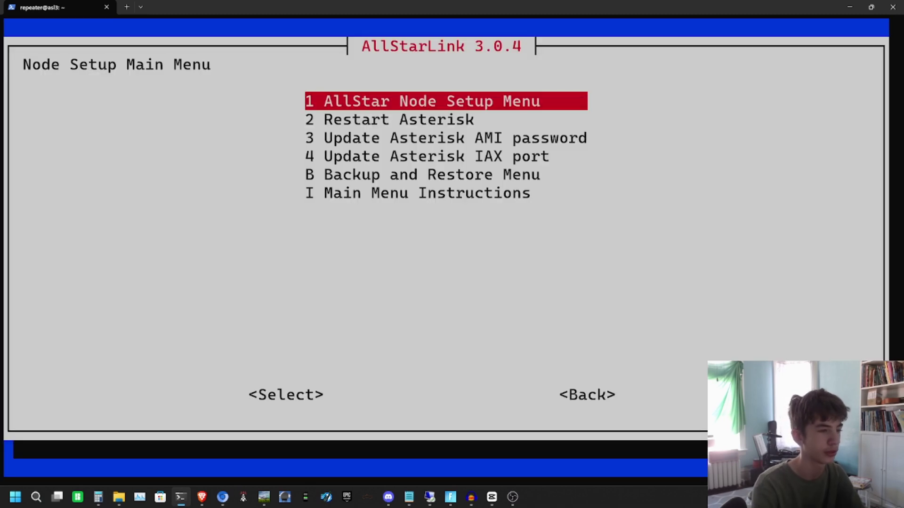
key("Return")
key("Return")
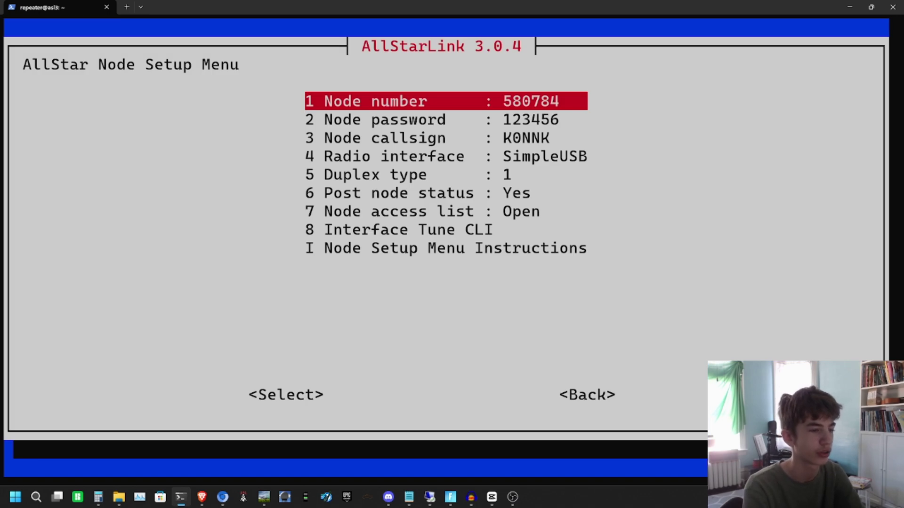
key("Down")
key("Down")
key("Down")
key("Down")
key("Down")
key("Down")
key("Down")
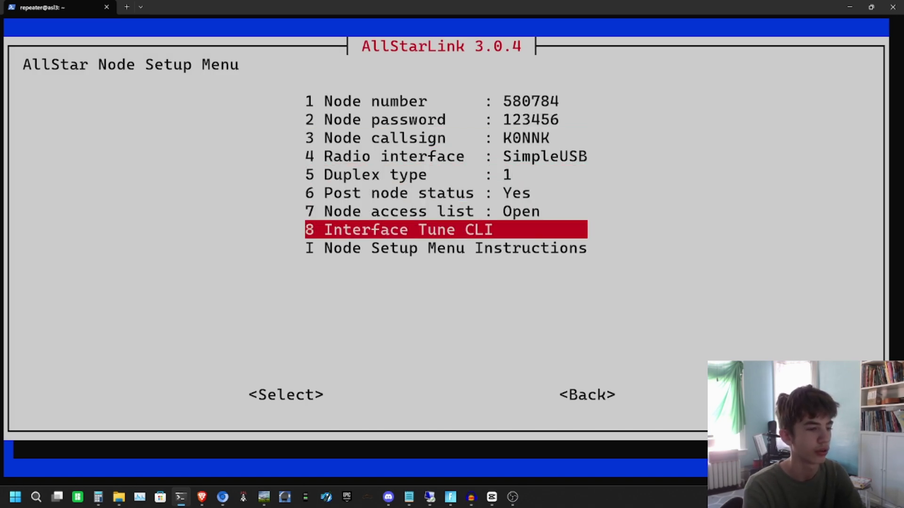
key("Down")
key("Tab")
key("Tab")
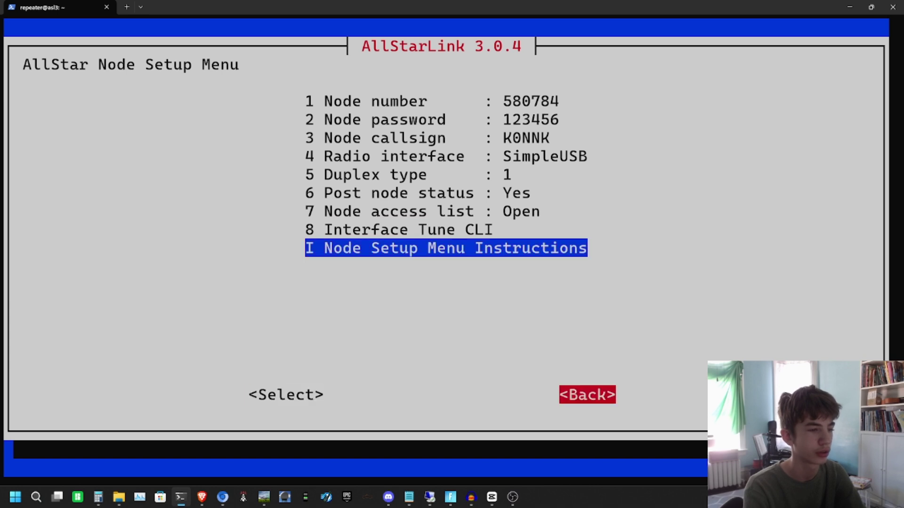
key("Return")
key("Tab")
key("Tab")
key("Return")
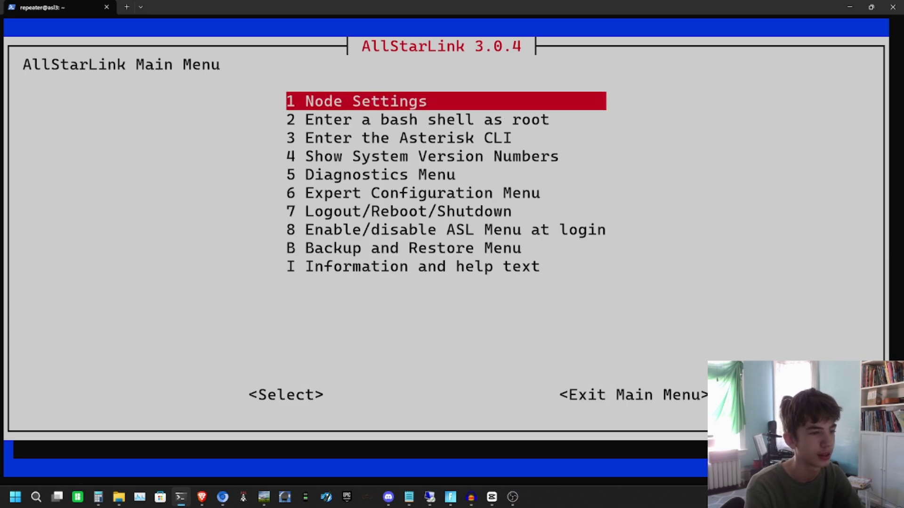
key("Down")
key("Down")
key("Down")
key("Down")
key("Down")
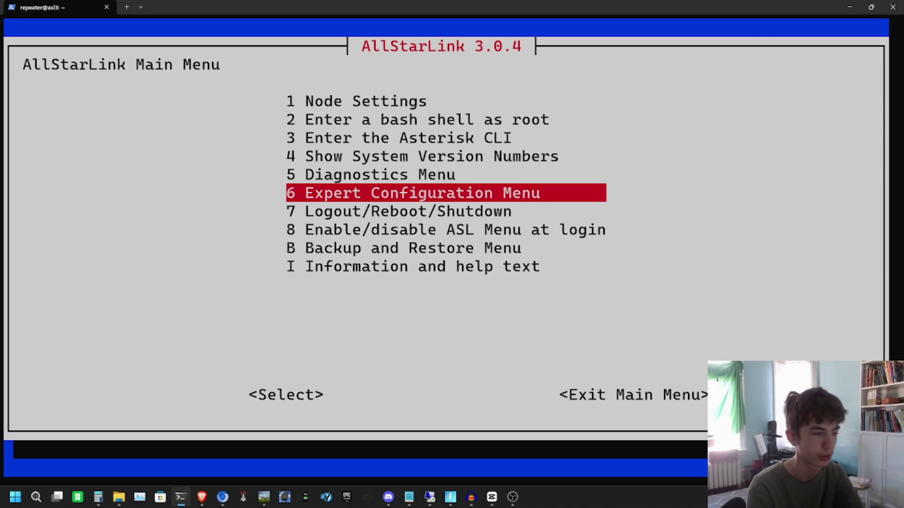
Step: Open simpleusb.conf in nano from Expert Configuration and move below the node's section
key("Return")
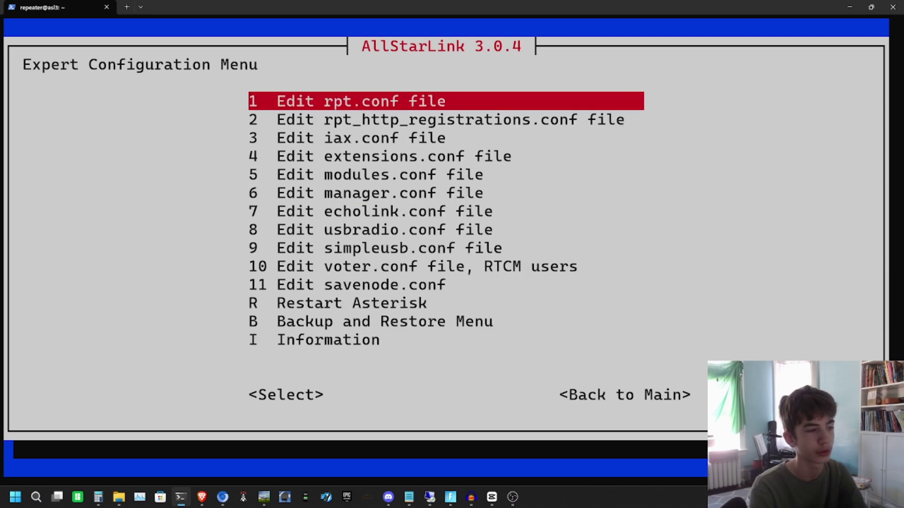
key("Down")
key("Down")
key("Down")
key("Down")
key("Down")
key("Down")
key("Down")
key("Up")
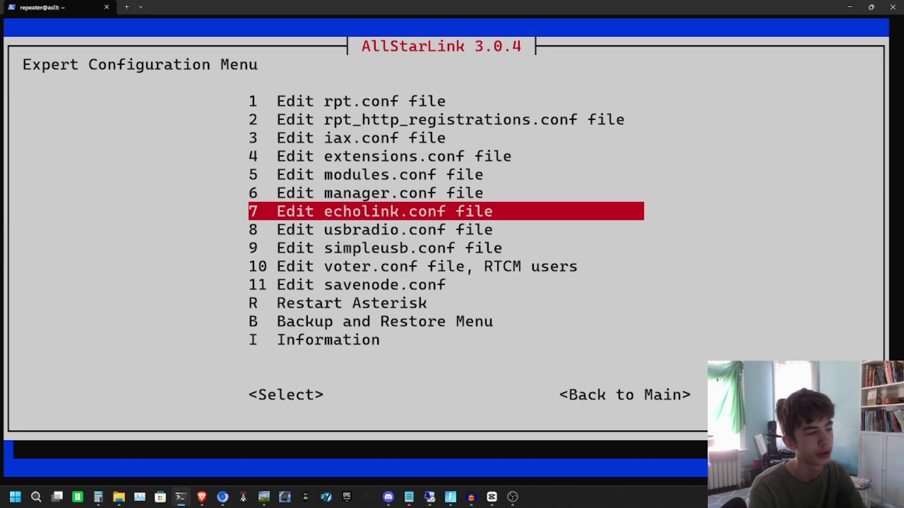
key("Up")
key("Down")
key("Down")
key("Down")
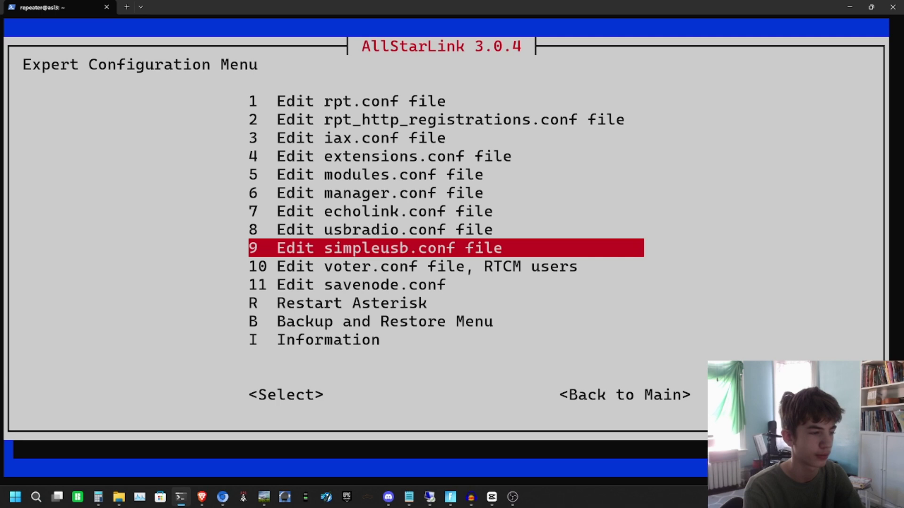
key("Return")
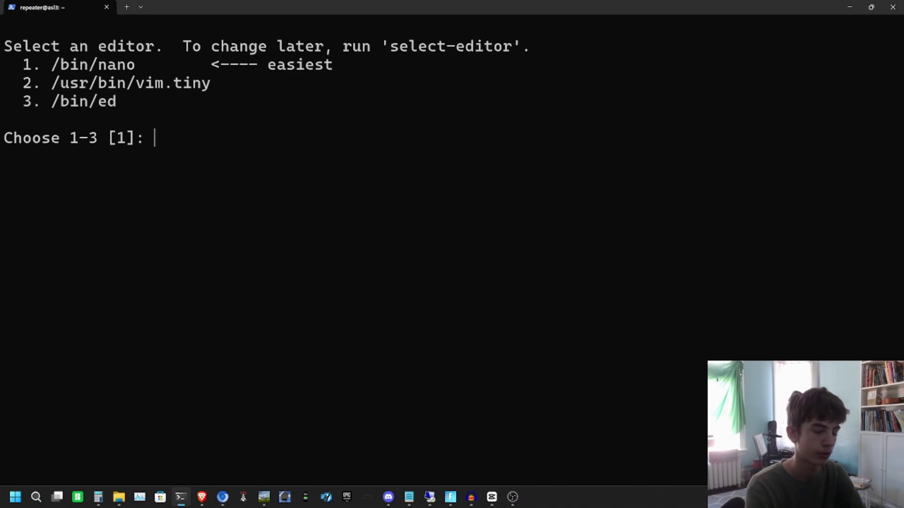
type("1")
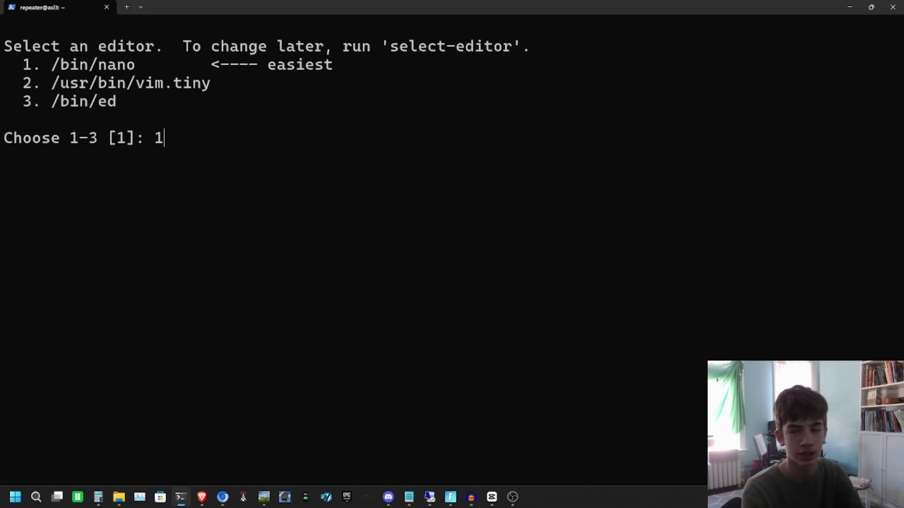
key("Return")
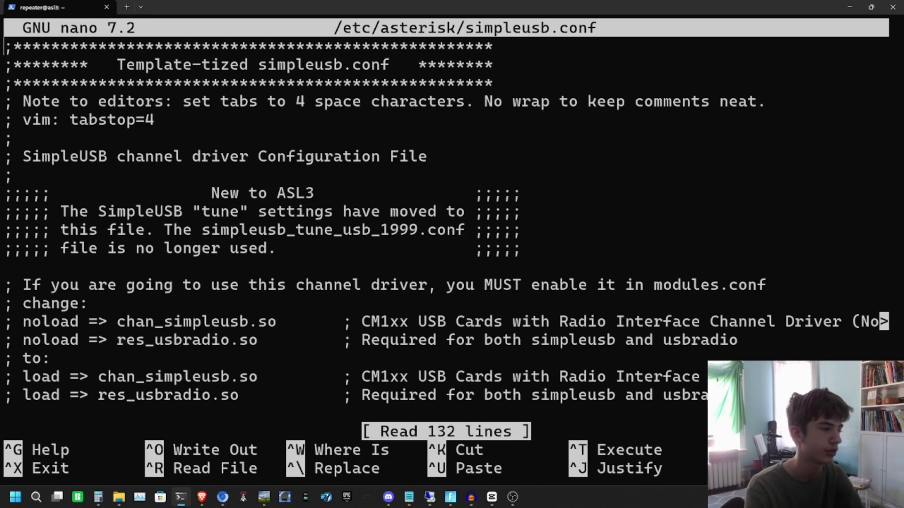
key("Down")
key("Down")
key("Down")
key("Down")
key("Down")
key("Down")
key("Down")
key("Down")
key("Down")
key("Down")
key("Down")
key("Down")
key("Down")
key("Down")
key("Down")
key("Down")
key("Down")
key("Down")
key("Down")
key("Down")
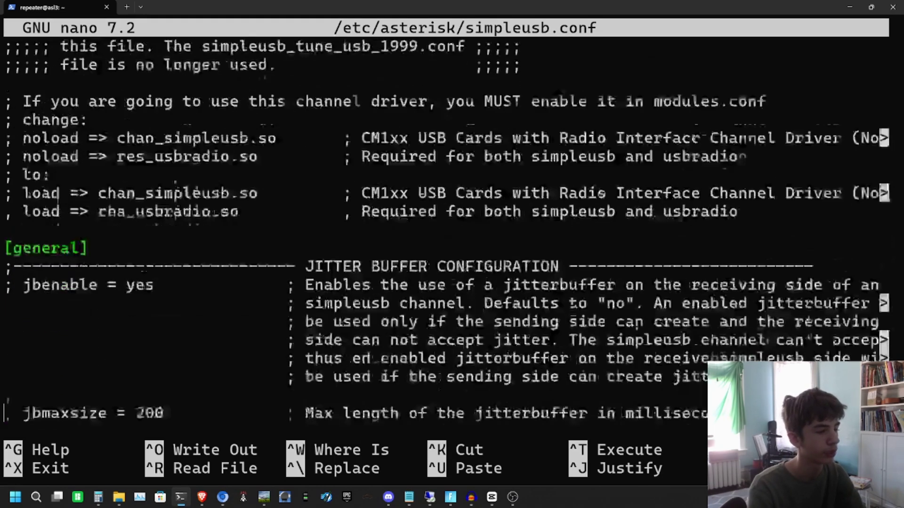
key("Down")
key("Down")
key("Down")
key("Down")
key("Down")
key("Down")
key("Down")
key("Down")
key("Down")
key("Down")
key("Down")
key("Down")
key("Down")
key("Down")
key("Down")
key("Down")
key("Down")
key("Down")
key("Down")
key("Down")
key("Down")
key("Down")
key("Down")
key("Down")
key("Down")
key("Down")
key("Down")
key("Down")
key("Down")
key("Down")
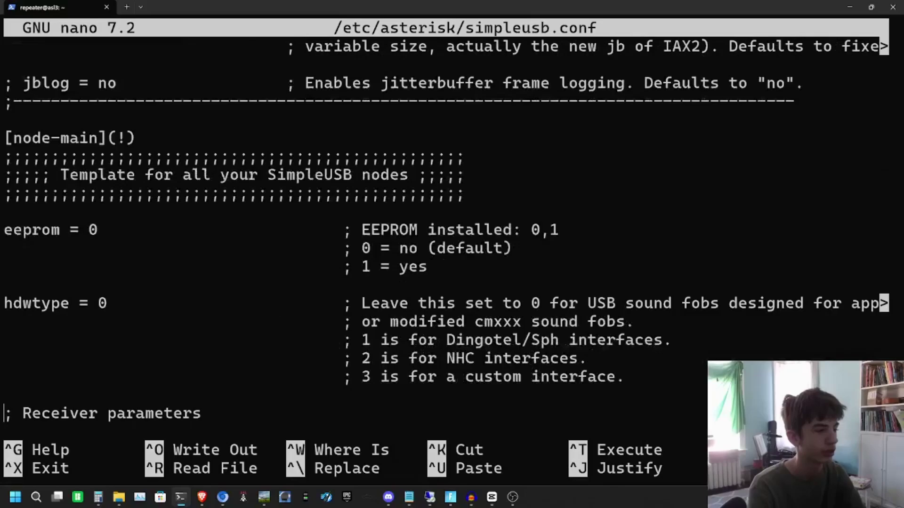
key("Down")
key("Down")
key("Down")
key("Down")
key("Down")
key("Down")
key("Down")
key("Down")
key("Down")
key("Down")
key("Down")
key("Down")
key("Down")
key("Down")
key("Down")
key("Down")
key("Down")
key("Down")
key("Down")
key("Down")
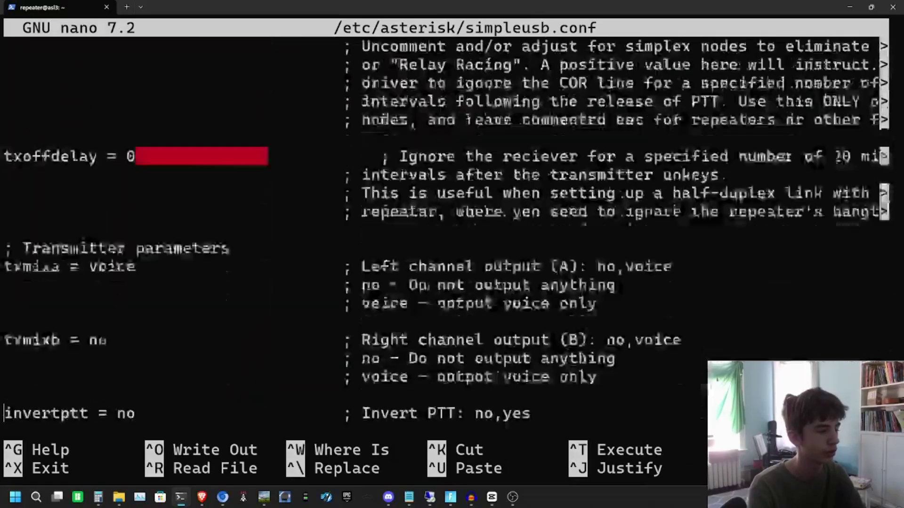
key("Down")
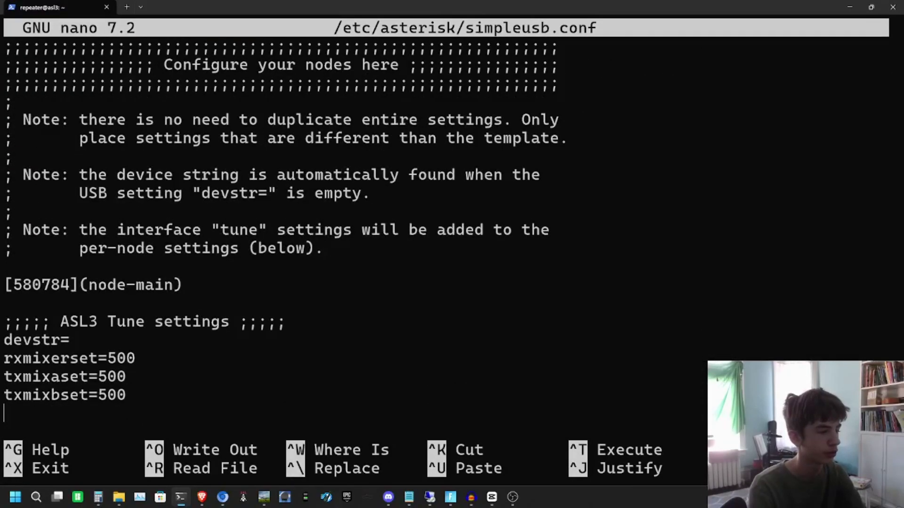
key("Up")
key("Up")
key("Up")
key("Up")
key("Up")
key("Up")
key("Up")
key("Down")
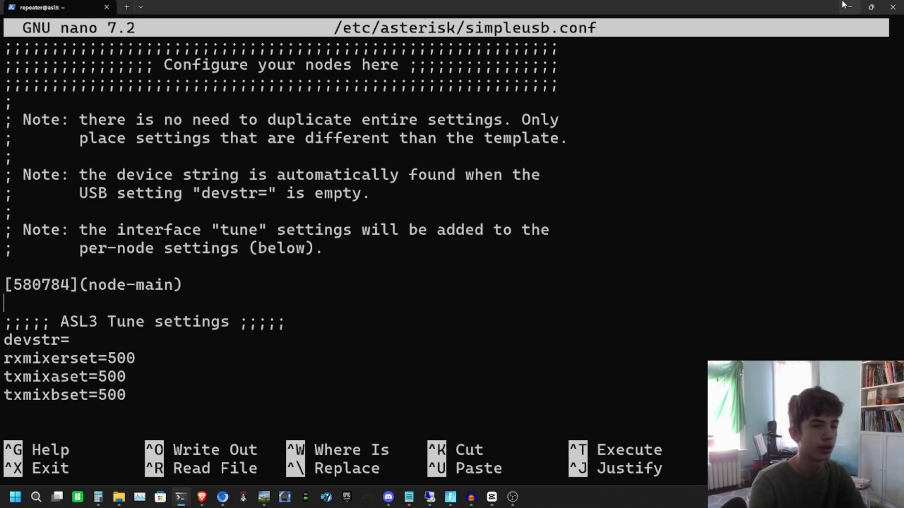
Step: Copy the guide's eeprom-through-duplex settings block and paste it under [580784](node-main)
left_click(848, 7)
scroll(521, 281, "up", 4)
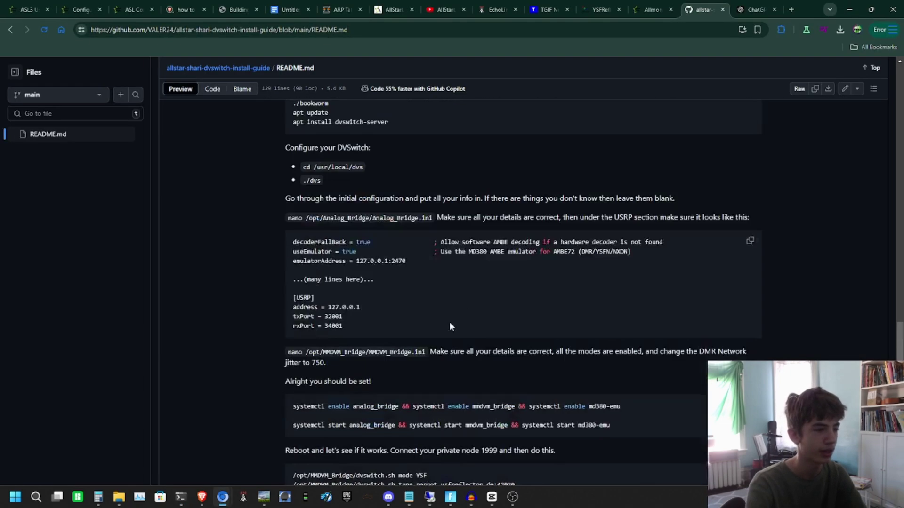
scroll(449, 325, "up", 15)
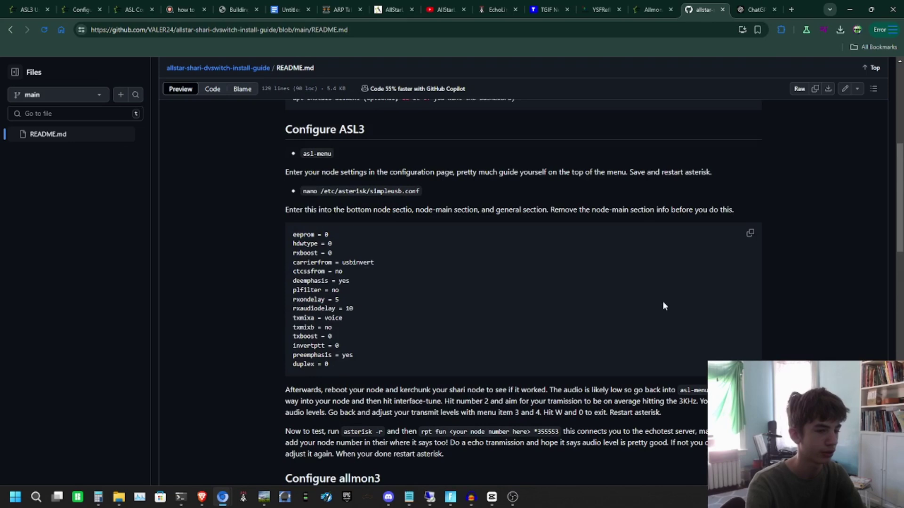
left_click(747, 236)
left_click(181, 497)
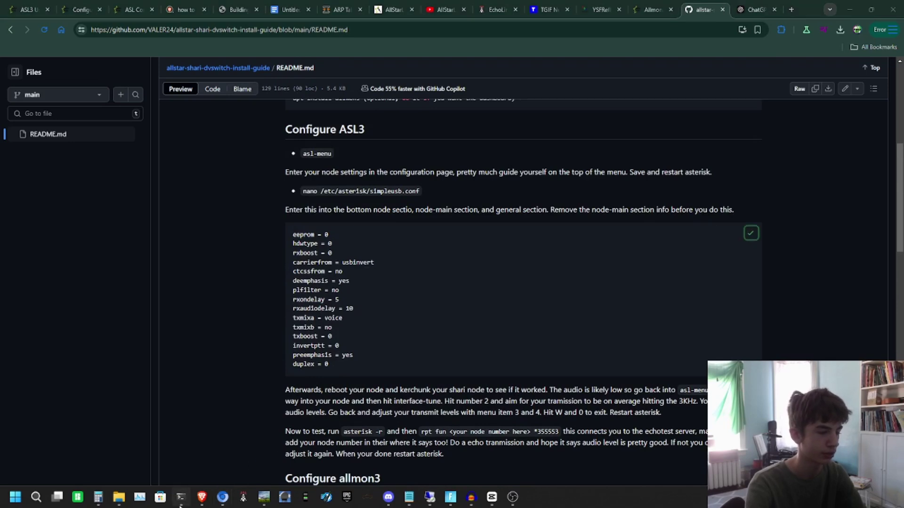
key("ctrl+v")
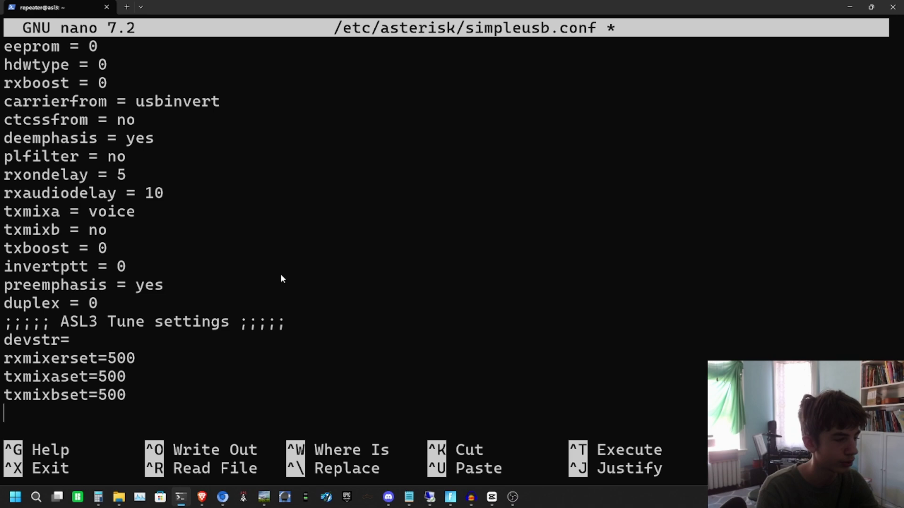
Step: Delete the preemphasis, PTT comment and invertptt lines from the node-main template
key("Up")
key("Up")
key("Up")
key("Up")
key("Up")
key("Up")
key("Up")
key("Up")
key("Up")
key("Up")
key("Up")
key("Up")
key("Up")
key("Up")
key("Up")
key("Up")
key("Up")
key("Up")
key("Up")
key("Up")
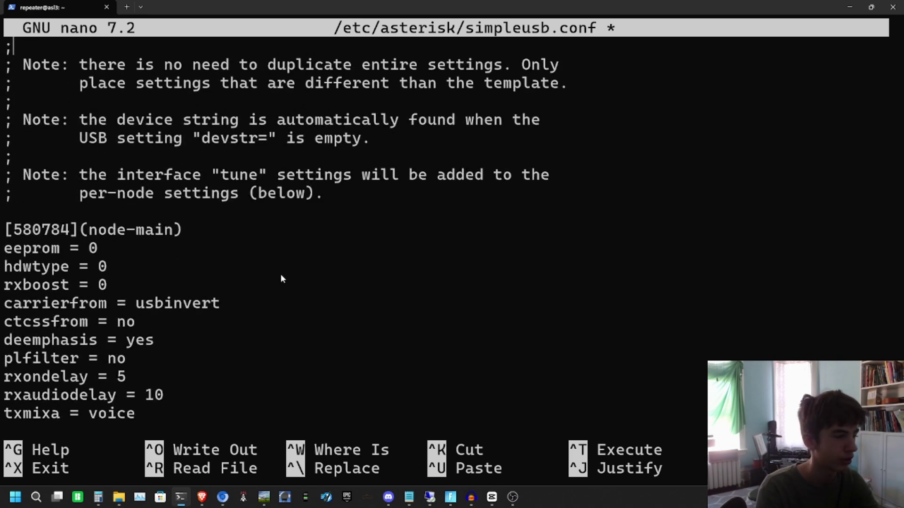
key("Up")
key("Up")
key("Up")
key("Up")
key("Up")
key("Up")
key("Up")
key("Up")
key("Up")
key("Up")
key("Up")
key("Up")
key("Up")
key("Up")
key("Up")
key("Up")
key("Up")
key("Up")
key("Up")
scroll(280, 274, "up", 1)
key("Down")
key("Down")
key("Down")
key("Down")
key("Down")
key("Down")
key("Down")
key("Down")
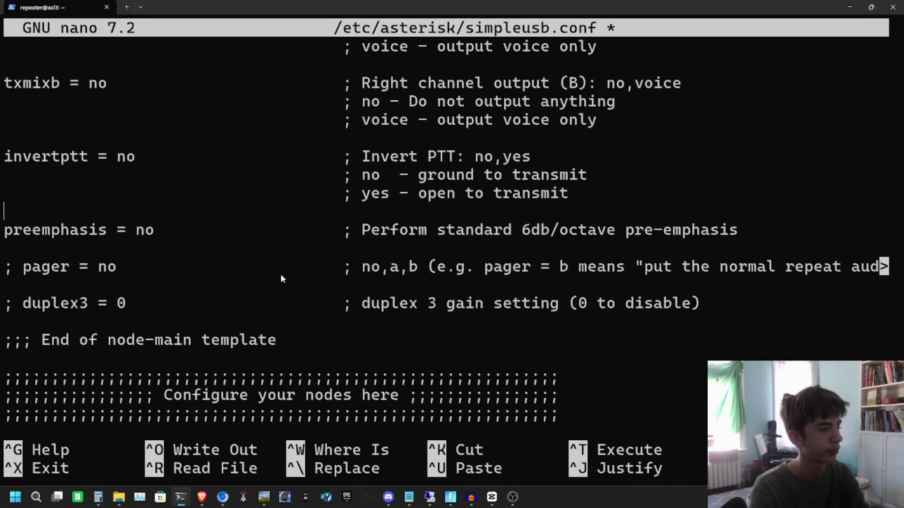
key("BackSpace")
key("BackSpace")
key("BackSpace")
key("BackSpace")
key("BackSpace")
key("BackSpace")
key("BackSpace")
key("BackSpace")
key("BackSpace")
key("BackSpace")
key("BackSpace")
key("BackSpace")
key("BackSpace")
key("BackSpace")
key("BackSpace")
key("BackSpace")
key("BackSpace")
key("BackSpace")
key("BackSpace")
key("BackSpace")
key("BackSpace")
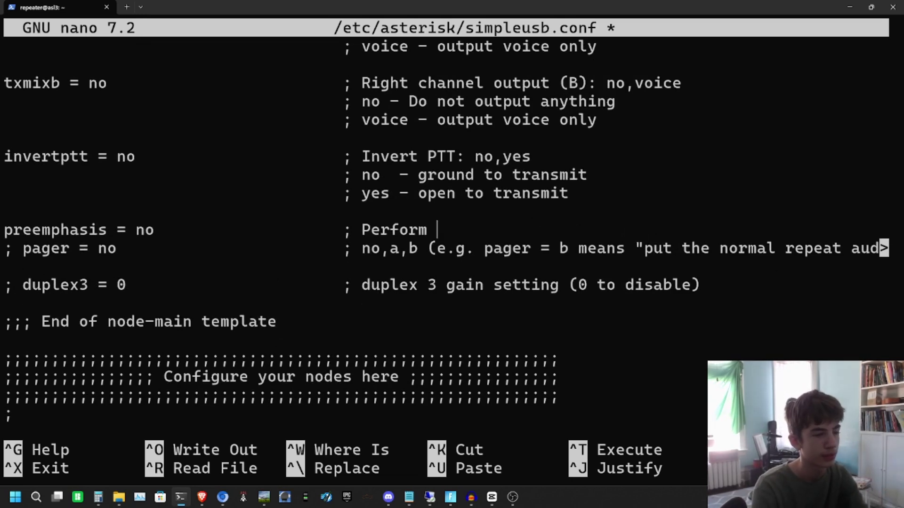
key("BackSpace")
key("BackSpace")
key("BackSpace")
key("BackSpace")
key("BackSpace")
key("BackSpace")
key("BackSpace")
key("BackSpace")
key("BackSpace")
key("BackSpace")
key("BackSpace")
key("BackSpace")
key("BackSpace")
key("BackSpace")
key("BackSpace")
key("BackSpace")
key("BackSpace")
key("BackSpace")
key("BackSpace")
key("BackSpace")
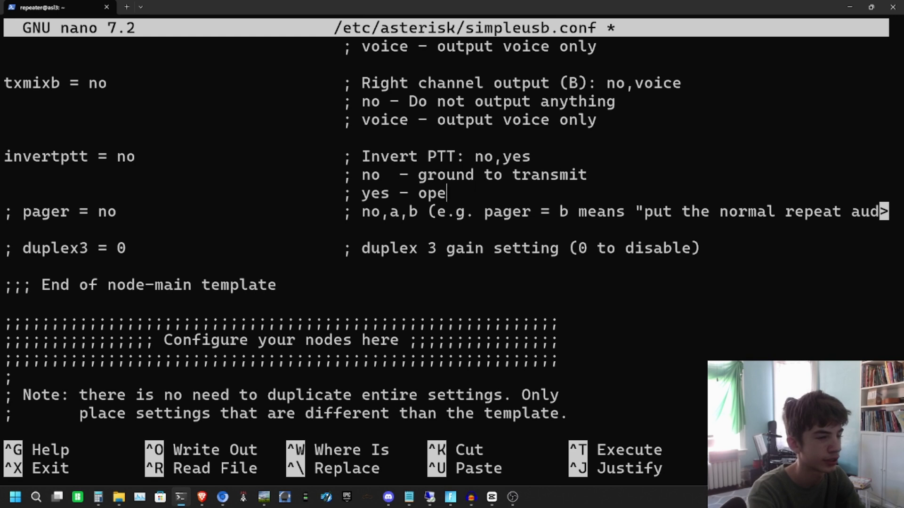
key("BackSpace")
key("BackSpace")
key("BackSpace")
key("BackSpace")
key("BackSpace")
key("BackSpace")
key("BackSpace")
key("BackSpace")
key("BackSpace")
key("BackSpace")
key("BackSpace")
key("BackSpace")
key("BackSpace")
key("BackSpace")
key("BackSpace")
key("BackSpace")
key("BackSpace")
key("BackSpace")
key("BackSpace")
key("BackSpace")
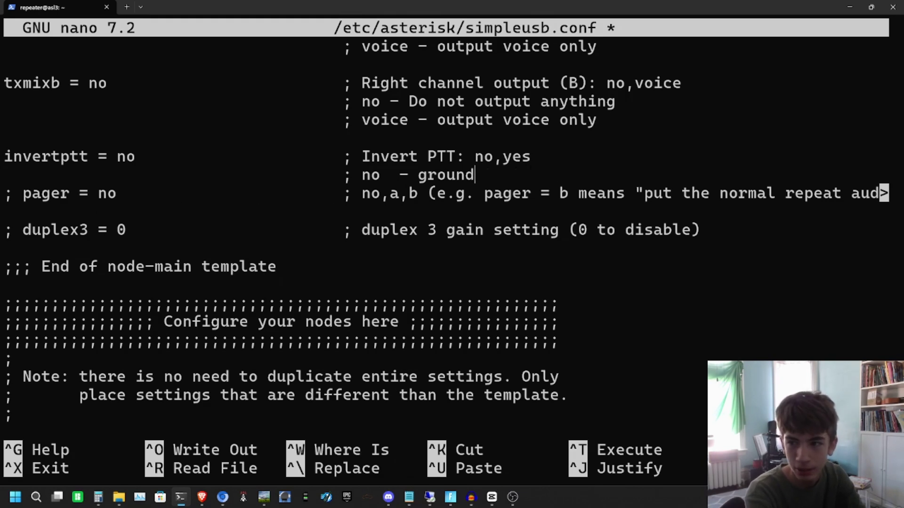
key("BackSpace")
key("BackSpace")
key("BackSpace")
key("BackSpace")
key("BackSpace")
key("BackSpace")
key("BackSpace")
key("BackSpace")
key("BackSpace")
key("BackSpace")
key("BackSpace")
key("BackSpace")
key("BackSpace")
key("BackSpace")
key("BackSpace")
key("BackSpace")
key("BackSpace")
key("BackSpace")
key("BackSpace")
key("BackSpace")
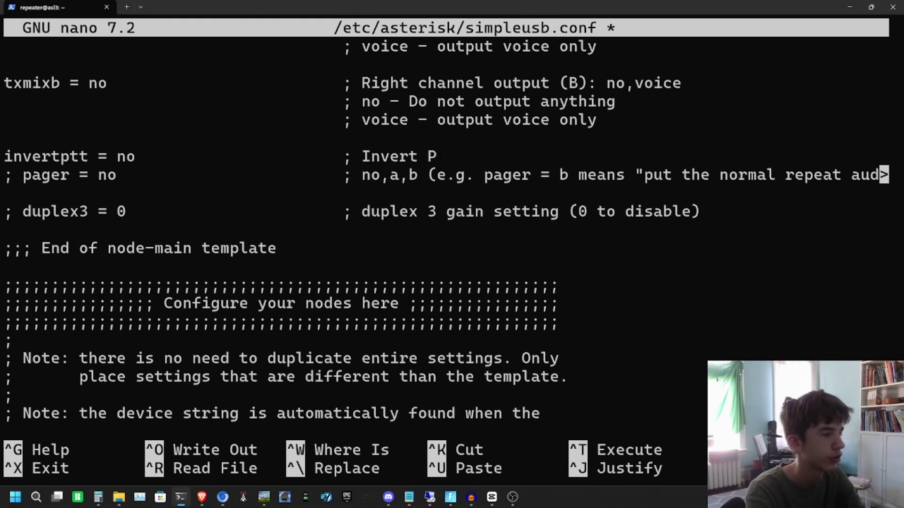
key("BackSpace")
key("BackSpace")
key("BackSpace")
key("BackSpace")
key("BackSpace")
key("BackSpace")
key("BackSpace")
key("BackSpace")
key("BackSpace")
key("BackSpace")
key("BackSpace")
key("BackSpace")
key("BackSpace")
key("BackSpace")
key("BackSpace")
key("BackSpace")
key("BackSpace")
key("BackSpace")
key("BackSpace")
key("BackSpace")
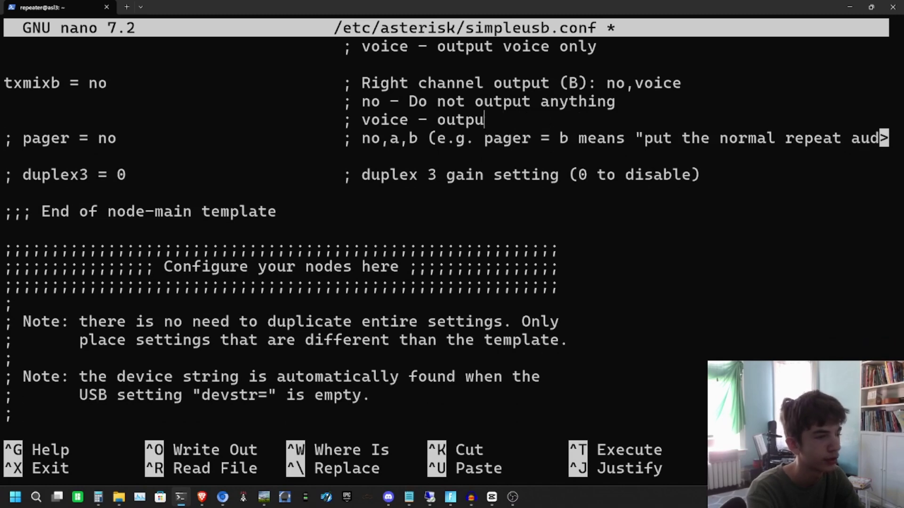
key("BackSpace")
key("BackSpace")
key("BackSpace")
key("BackSpace")
key("BackSpace")
key("BackSpace")
key("BackSpace")
key("BackSpace")
key("BackSpace")
key("BackSpace")
key("BackSpace")
key("BackSpace")
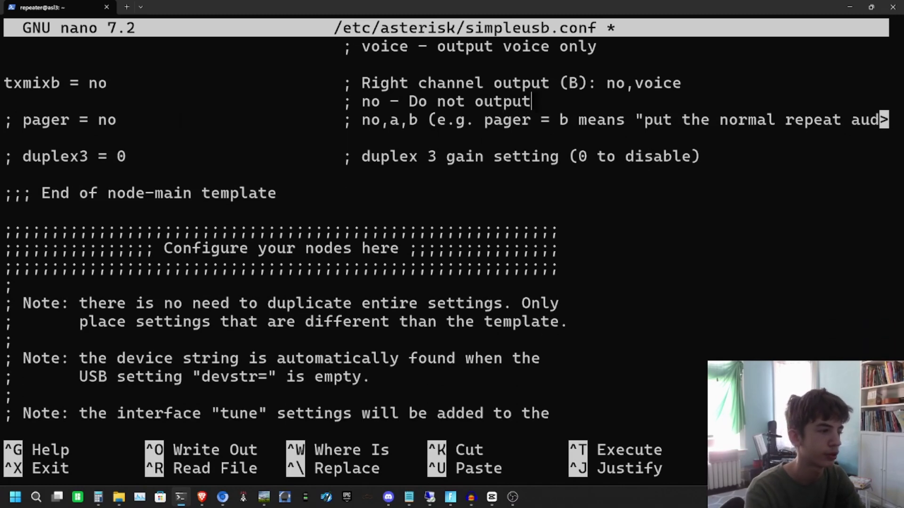
key("Up")
key("Up")
key("Up")
key("Up")
key("Up")
key("Up")
key("Up")
key("Up")
key("Up")
key("Up")
key("Up")
key("Up")
key("Up")
key("Up")
key("Up")
key("Up")
key("Up")
key("Up")
key("Up")
key("Up")
Step: Erase the txmixb comments and remaining old template settings down to the commented duplex3 line
key("Down")
key("Down")
key("Down")
key("Down")
key("Down")
key("Down")
key("Down")
key("Down")
key("Down")
key("Down")
key("Down")
key("Down")
key("Down")
key("Down")
key("Down")
key("Down")
key("Down")
key("Down")
key("Down")
key("Down")
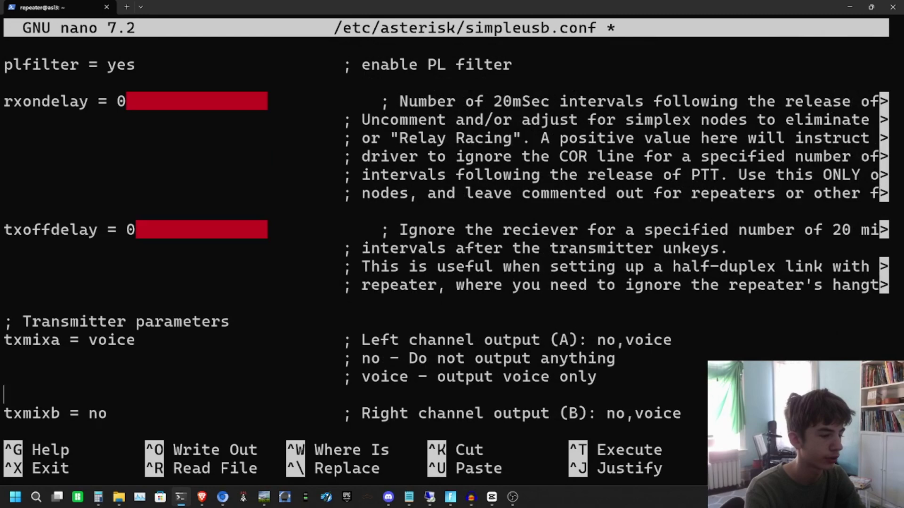
key("Up")
key("Up")
key("BackSpace")
key("BackSpace")
key("BackSpace")
key("BackSpace")
key("BackSpace")
key("BackSpace")
key("BackSpace")
key("BackSpace")
key("BackSpace")
key("BackSpace")
key("BackSpace")
key("BackSpace")
key("BackSpace")
key("BackSpace")
key("BackSpace")
key("BackSpace")
key("BackSpace")
key("BackSpace")
key("BackSpace")
key("BackSpace")
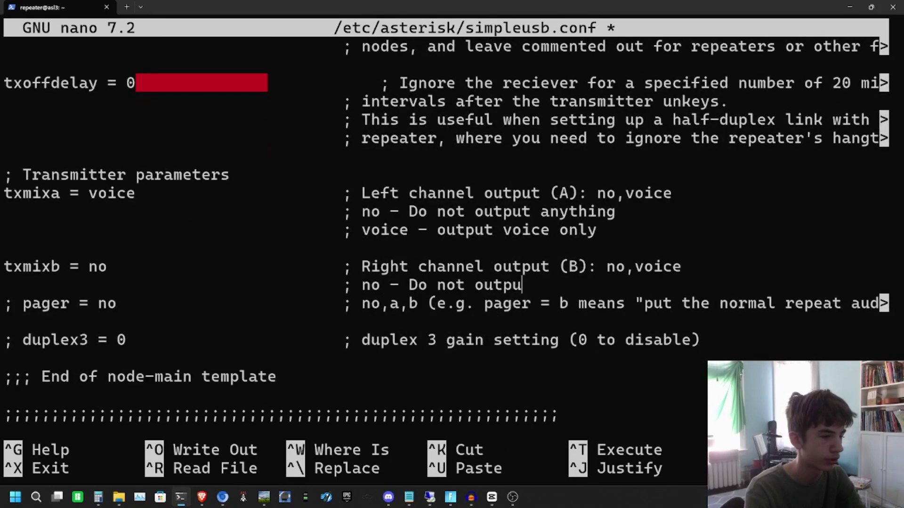
key("BackSpace")
key("BackSpace")
key("BackSpace")
key("BackSpace")
key("BackSpace")
key("BackSpace")
key("BackSpace")
key("BackSpace")
key("BackSpace")
key("BackSpace")
key("BackSpace")
key("BackSpace")
key("BackSpace")
key("BackSpace")
key("BackSpace")
key("BackSpace")
key("BackSpace")
key("BackSpace")
key("BackSpace")
key("BackSpace")
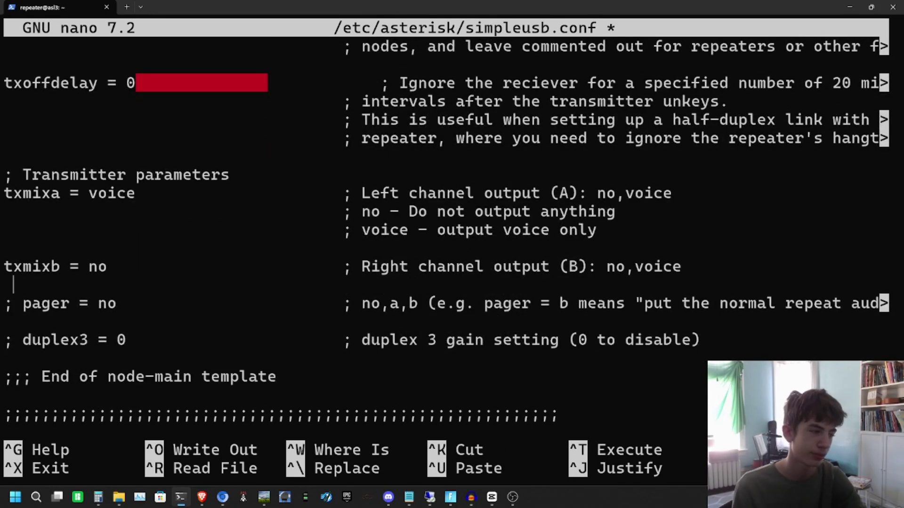
key("BackSpace")
key("BackSpace")
key("BackSpace")
key("BackSpace")
key("BackSpace")
key("BackSpace")
key("BackSpace")
key("BackSpace")
key("BackSpace")
key("BackSpace")
key("BackSpace")
key("BackSpace")
key("BackSpace")
key("BackSpace")
key("BackSpace")
key("BackSpace")
key("BackSpace")
key("BackSpace")
key("BackSpace")
key("BackSpace")
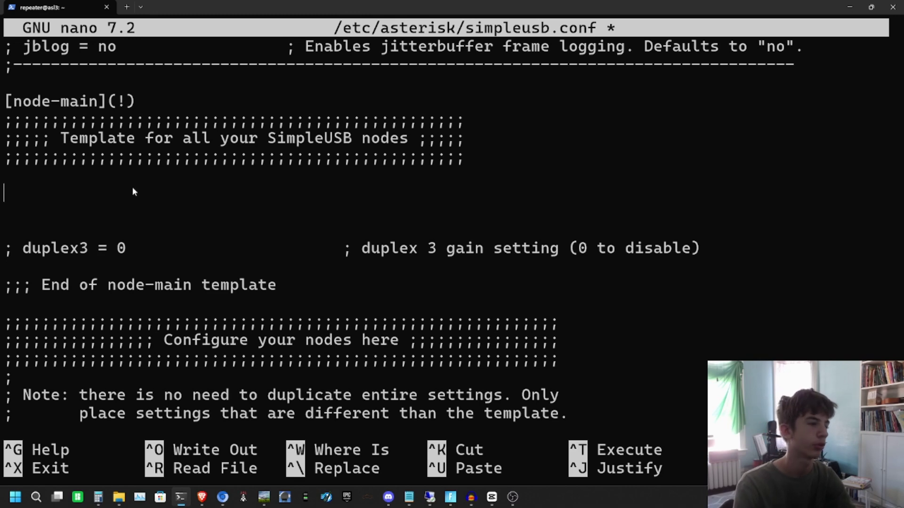
Step: Paste the 15 new settings under the node-main template header and again below [general]
key("ctrl+v")
key("Up")
key("Up")
key("Up")
key("Up")
key("Up")
key("Up")
key("Up")
key("Up")
key("Up")
key("Up")
key("Up")
key("Up")
key("Up")
key("Up")
key("Up")
key("Up")
key("Up")
key("Up")
key("Up")
key("Up")
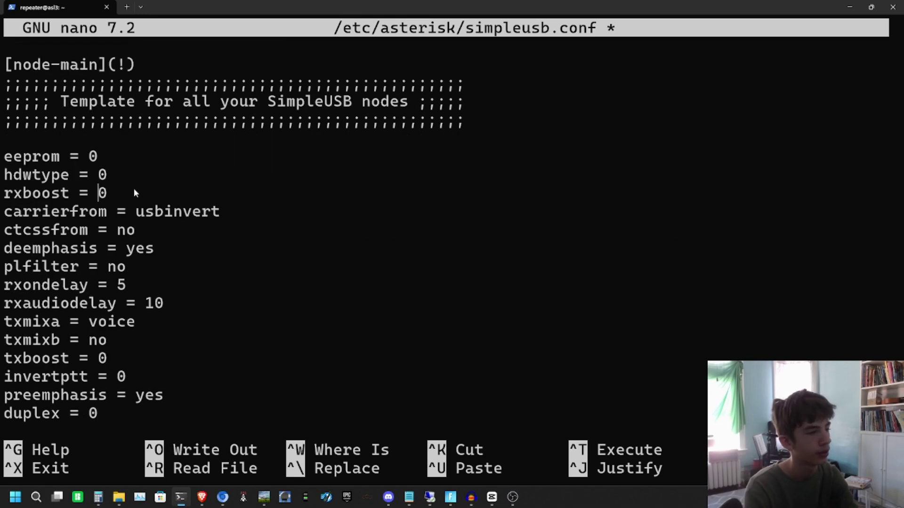
key("Up")
key("Up")
key("Up")
key("Up")
key("Up")
key("Up")
key("Up")
key("Up")
key("Up")
key("Up")
key("Up")
key("Up")
key("Up")
key("Up")
key("Up")
key("Down")
key("Down")
key("Down")
key("Down")
key("Down")
key("Down")
key("Down")
key("Down")
key("Down")
key("Down")
key("Down")
key("Down")
key("Down")
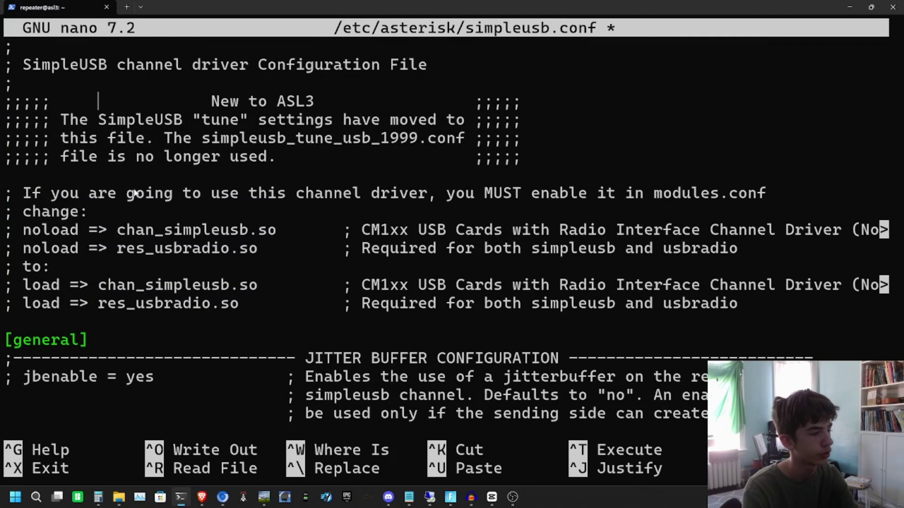
key("Down")
key("Down")
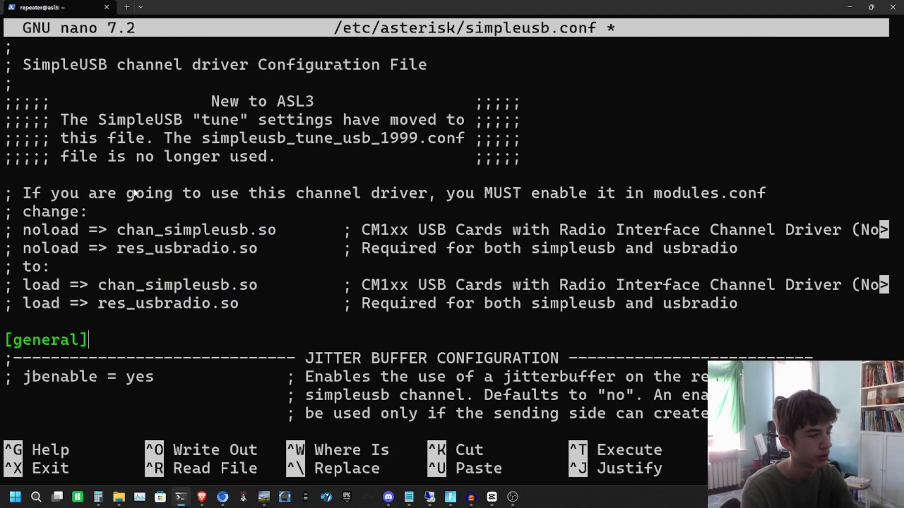
key("Return")
key("ctrl+v")
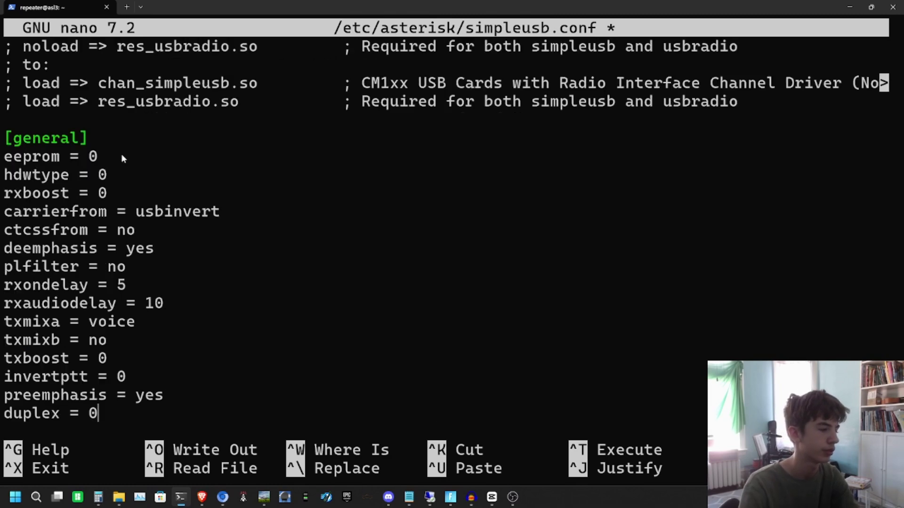
Step: Save the edited simpleusb.conf under the same file name and exit nano
key("ctrl+o")
key("Return")
key("ctrl+x")
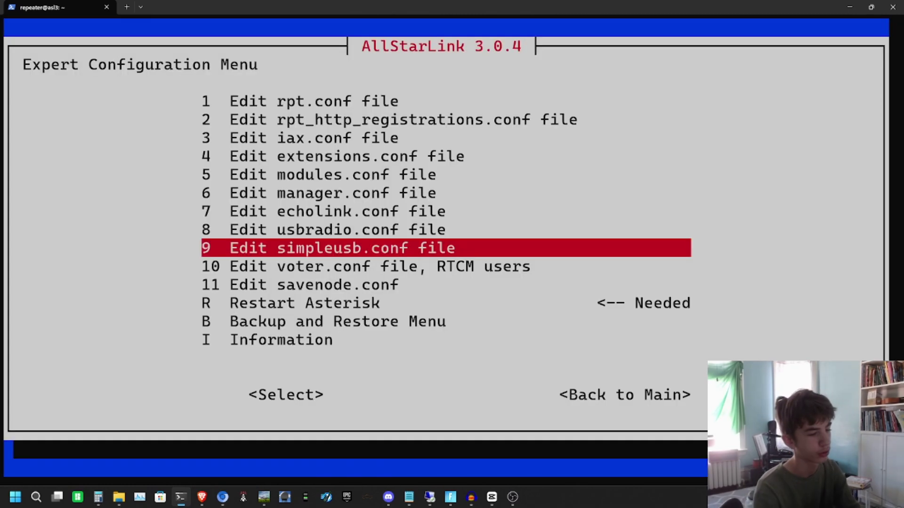
Step: Restart Asterisk from the Expert Configuration Menu and go back to the main menu
key("Down")
key("Down")
key("Down")
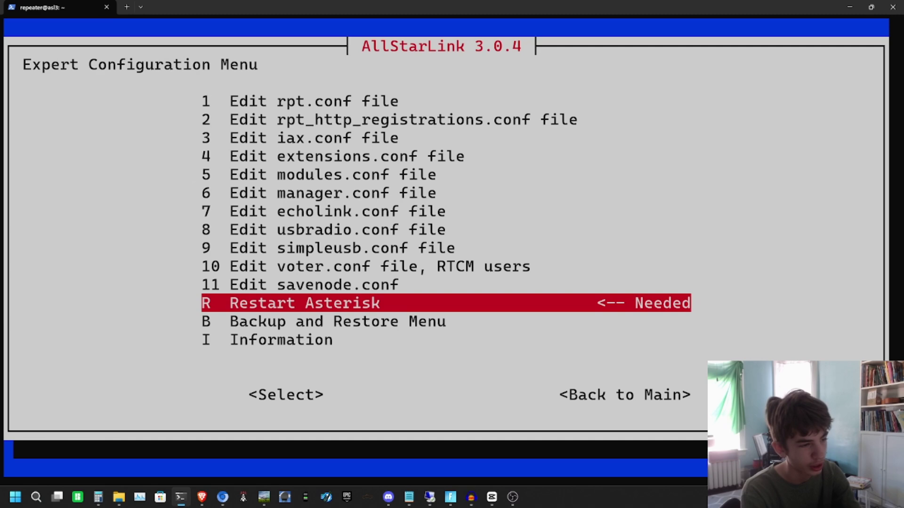
key("Return")
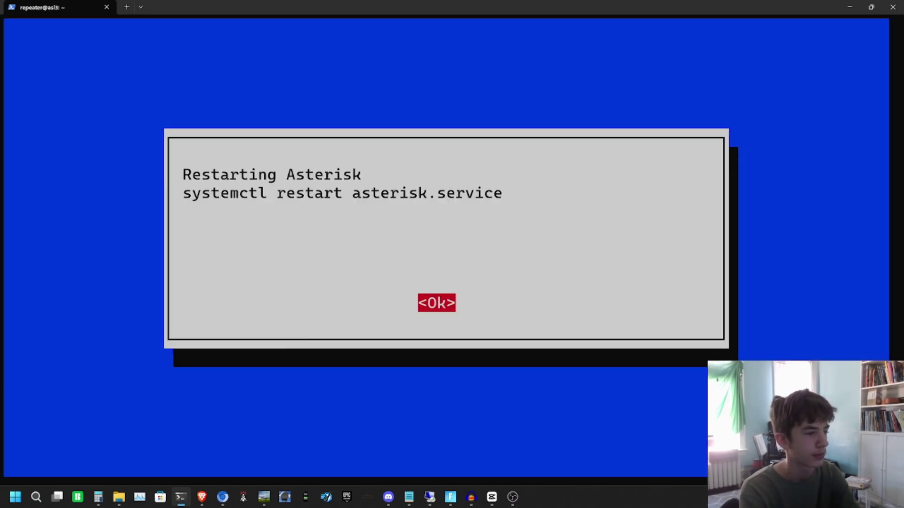
key("Return")
key("Tab")
key("Tab")
key("Return")
key("Tab")
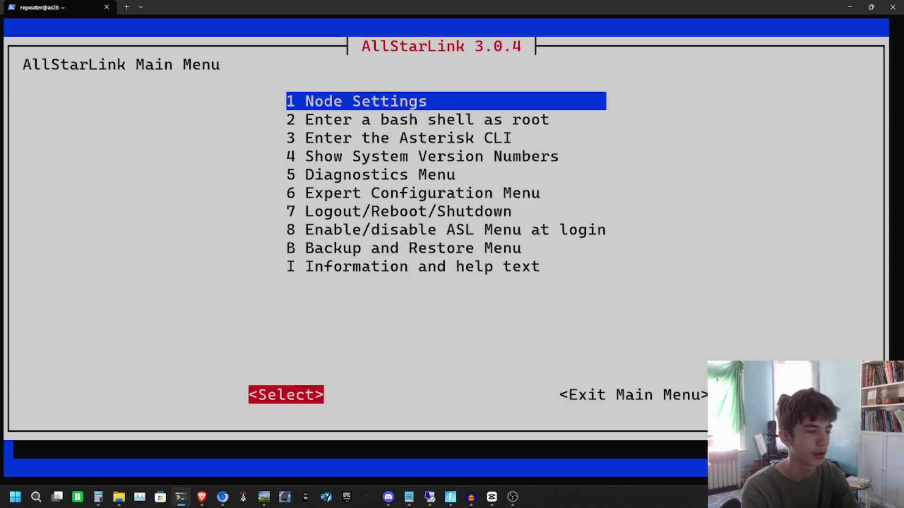
Step: Exit the AllStarLink main menu and reboot the asl3 node
key("Tab")
key("Return")
key("Return")
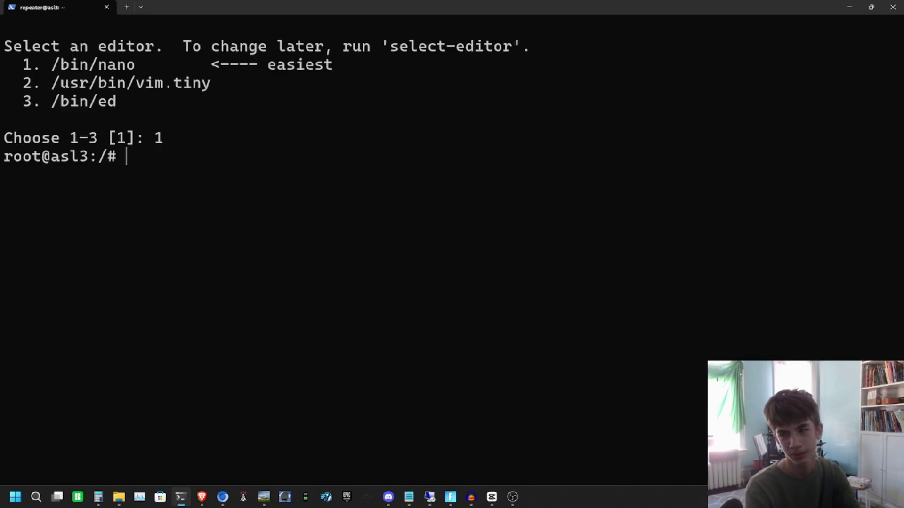
type("reboot")
key("Return")
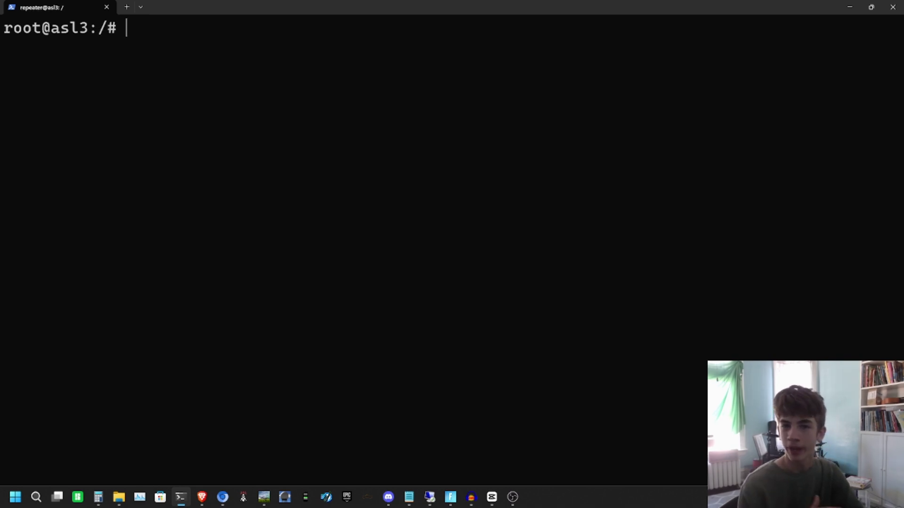
Step: Launch asl-menu and go into Node Settings for the existing node, down to Interface Tune CLI
type("asl-menu")
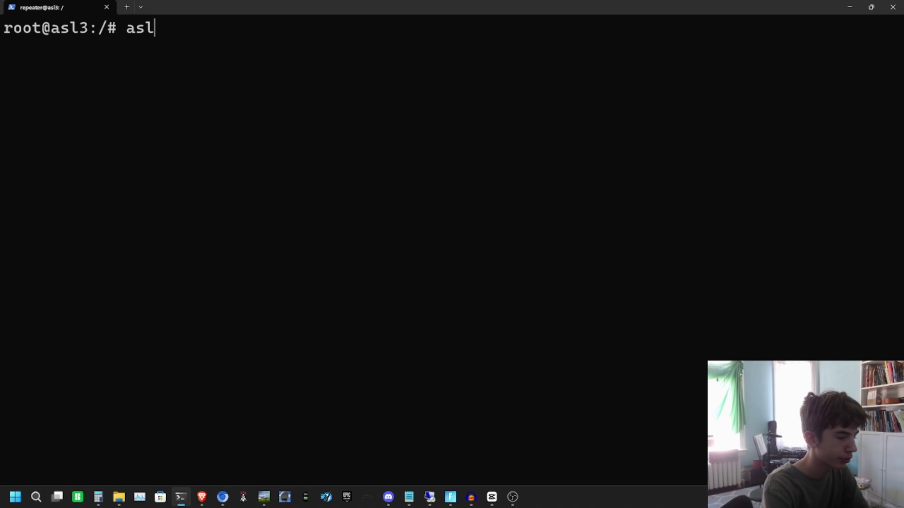
key("Return")
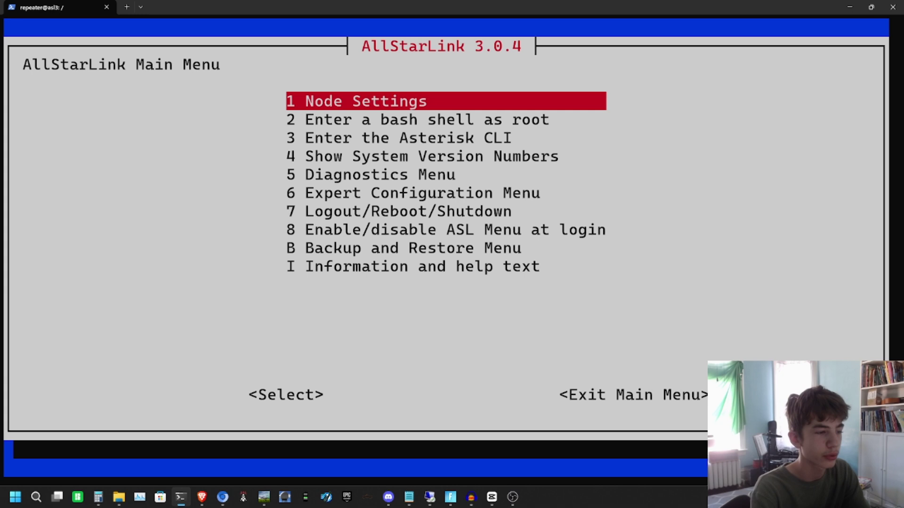
key("Return")
key("Return")
key("Down")
key("Down")
key("Return")
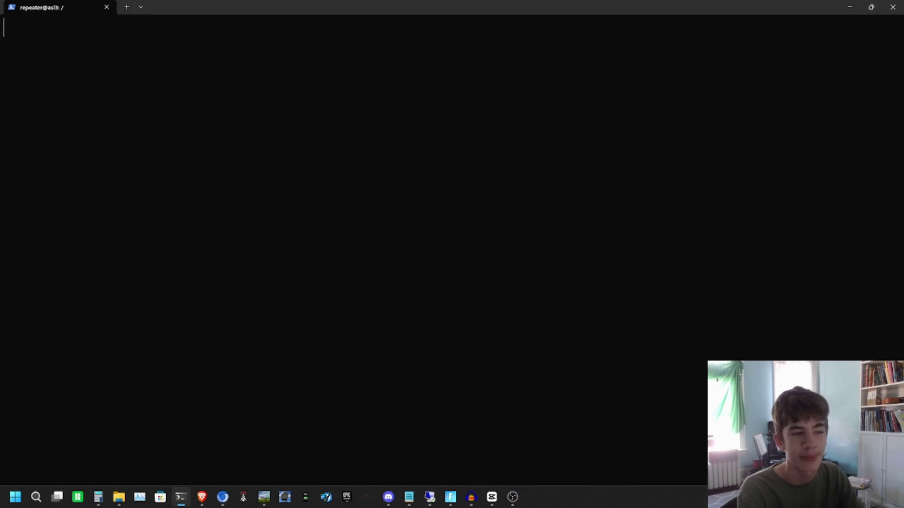
key("Down")
key("Down")
key("Down")
key("Down")
key("Down")
key("Down")
key("Down")
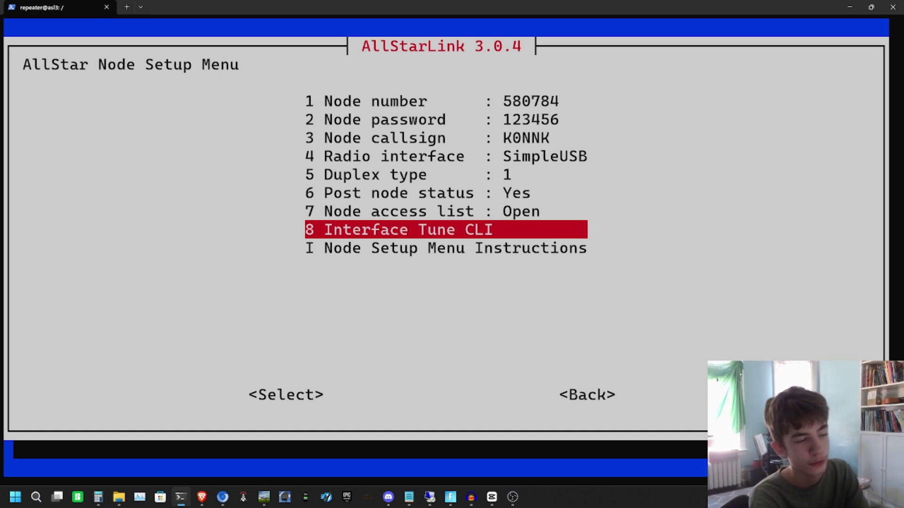
Step: In the Interface Tune CLI, raise the Rx voice level from 500 to 700, then 720
key("Return")
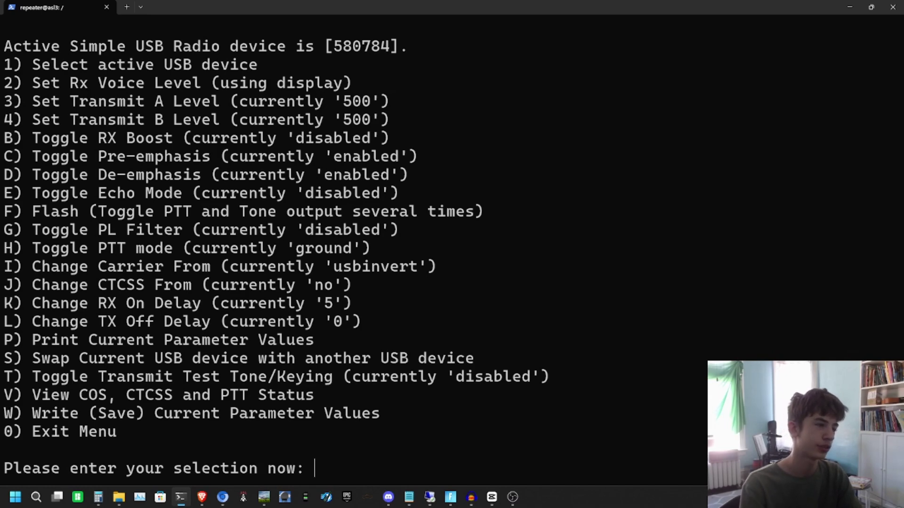
type("2")
key("Return")
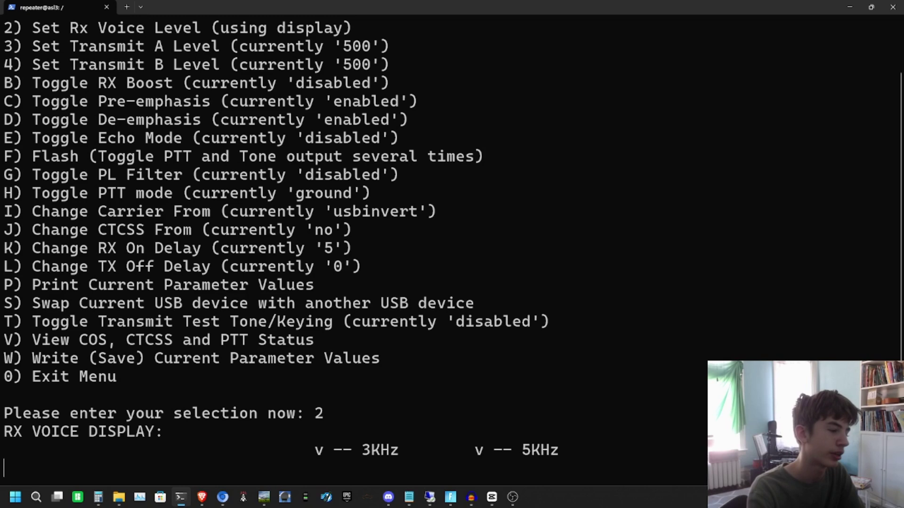
key("Return")
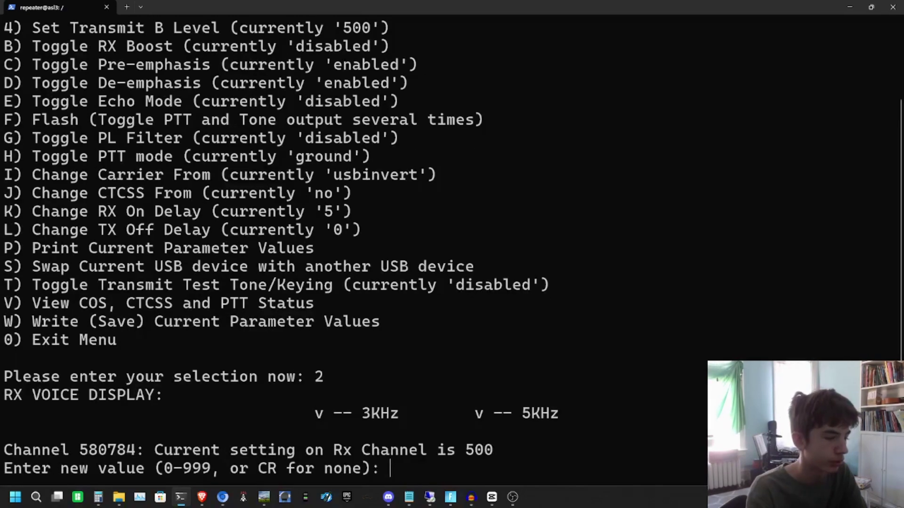
type("700")
key("Return")
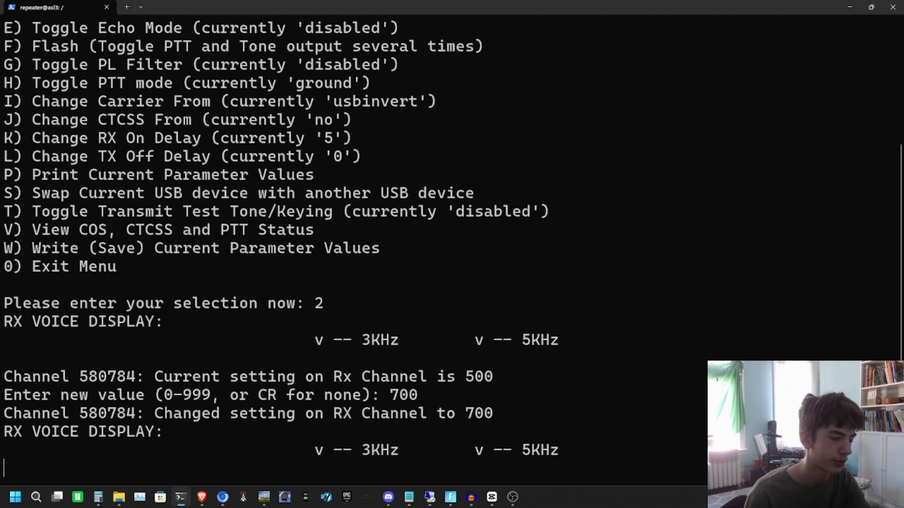
key("Return")
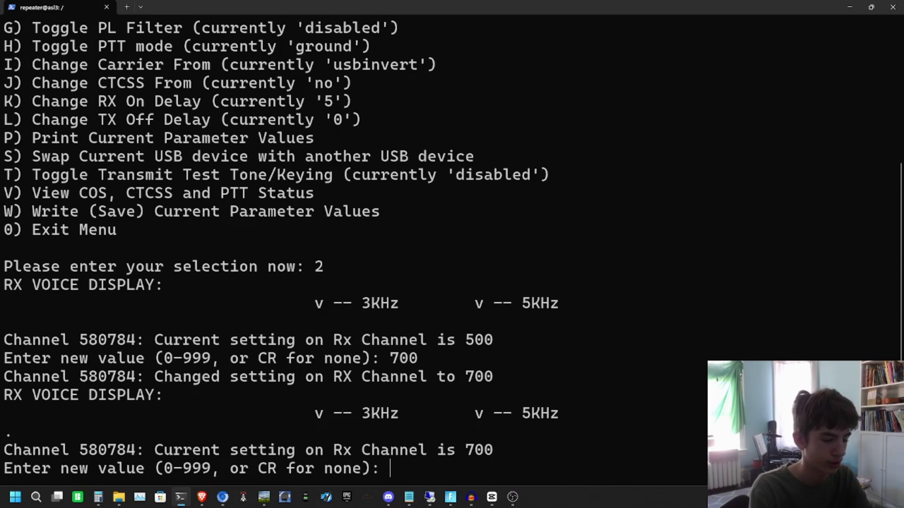
type("720")
key("Return")
key("Return")
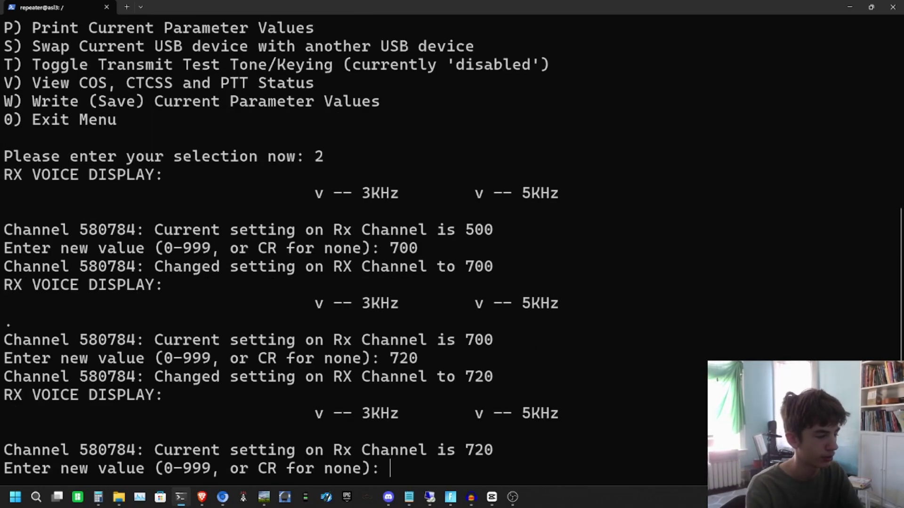
key("Return")
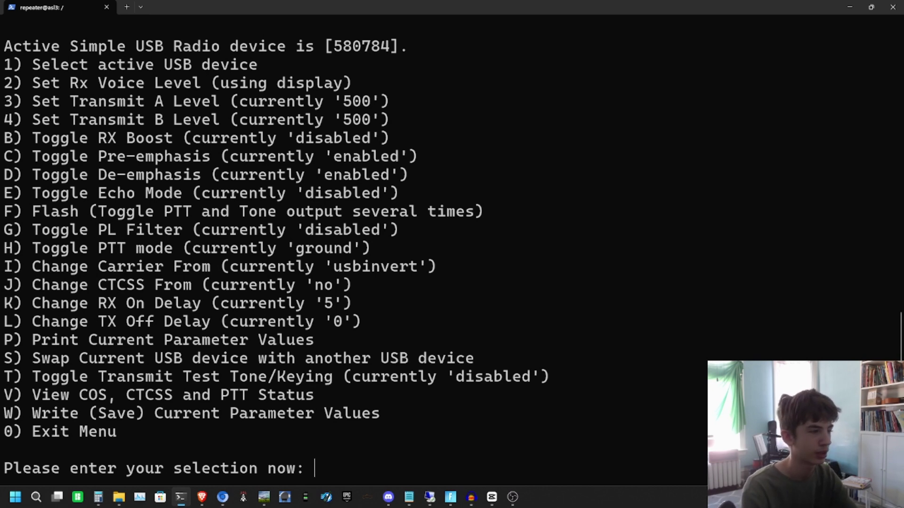
Step: Set both transmit A and transmit B levels to 650
type("3")
key("Return")
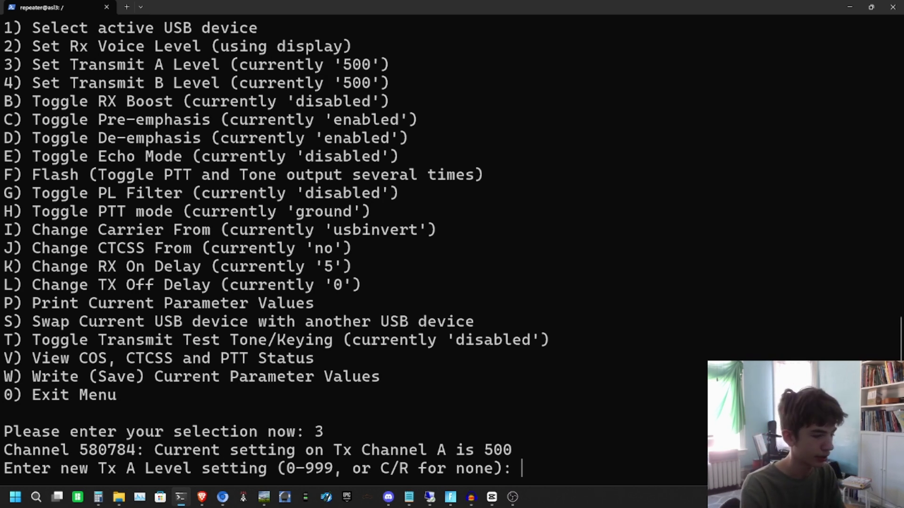
type("650")
key("Return")
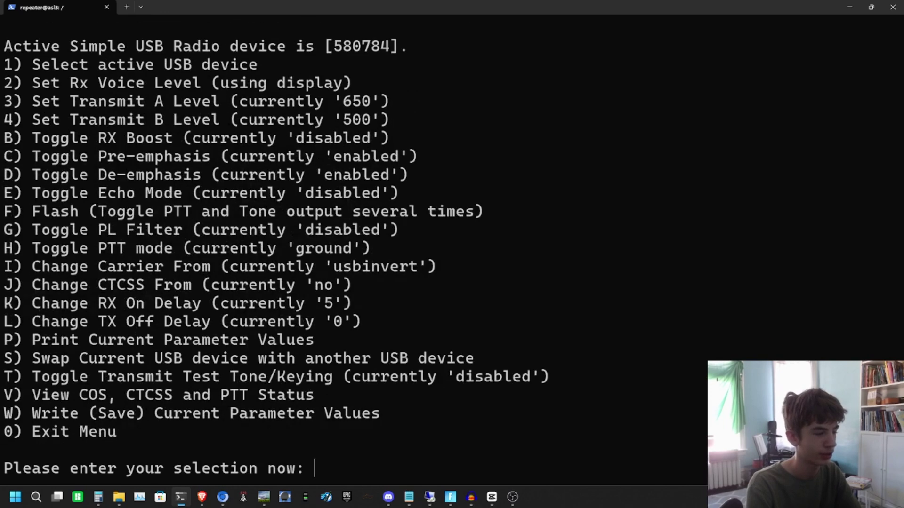
type("4")
key("Return")
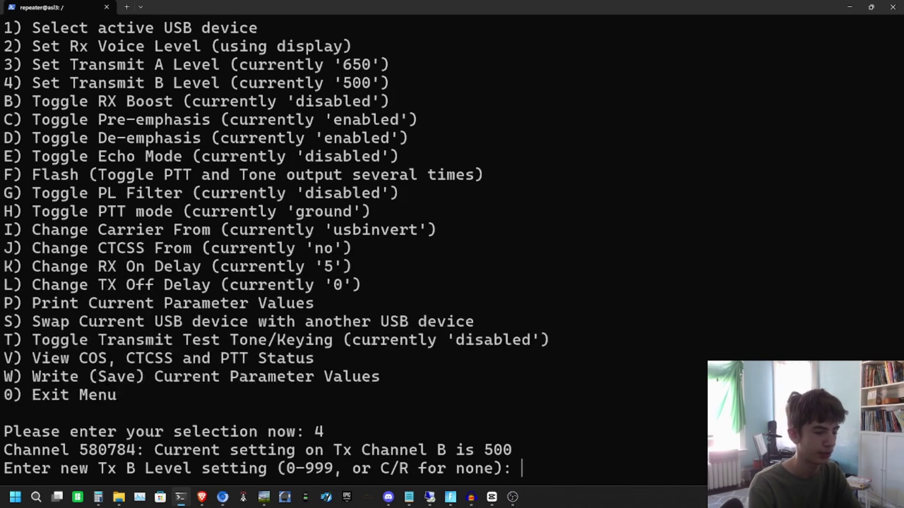
type("650")
key("Return")
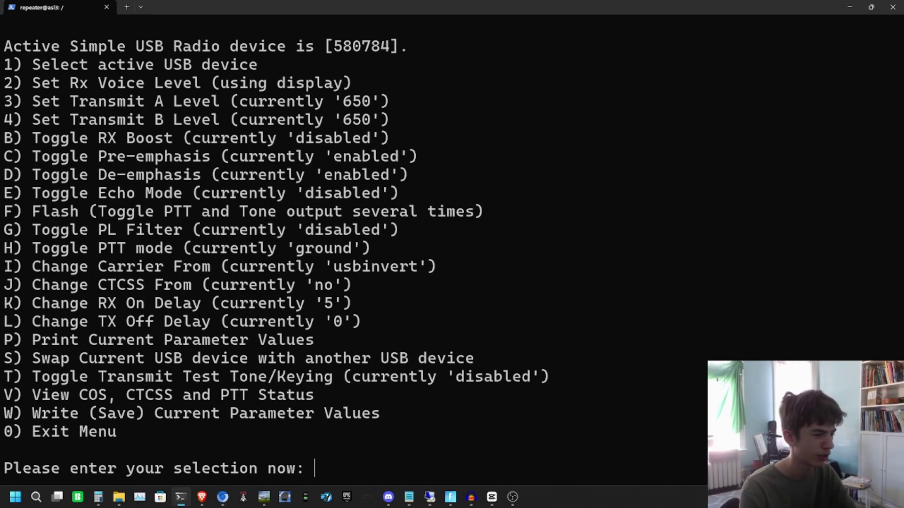
Step: Save the tuning values with W and exit the radio tuning menu
type("w")
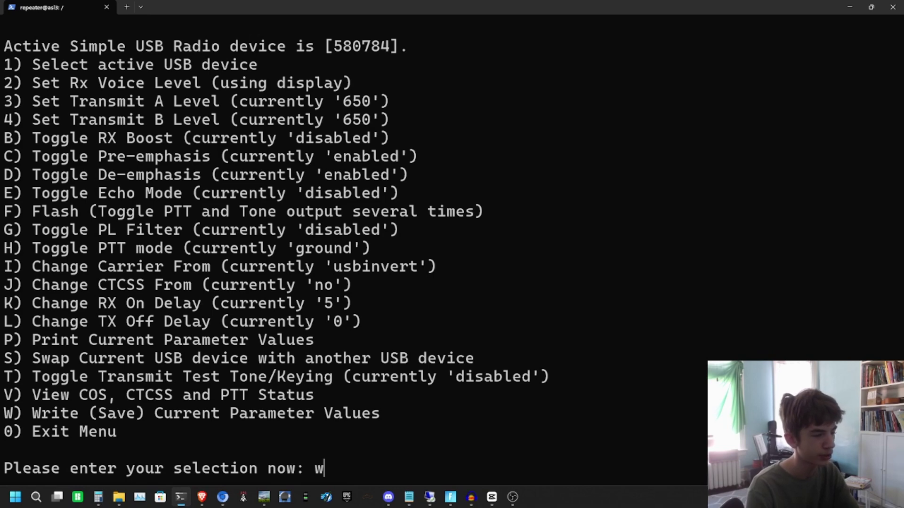
key("Return")
type("0")
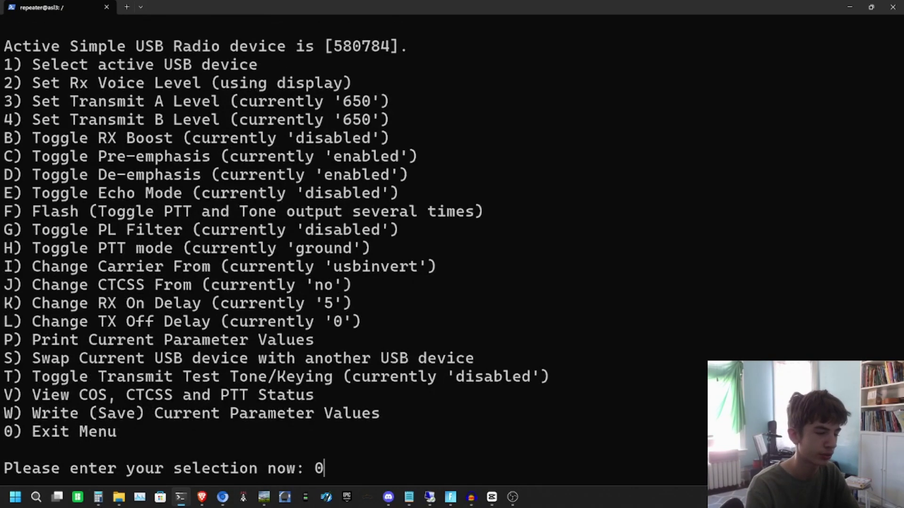
key("Return")
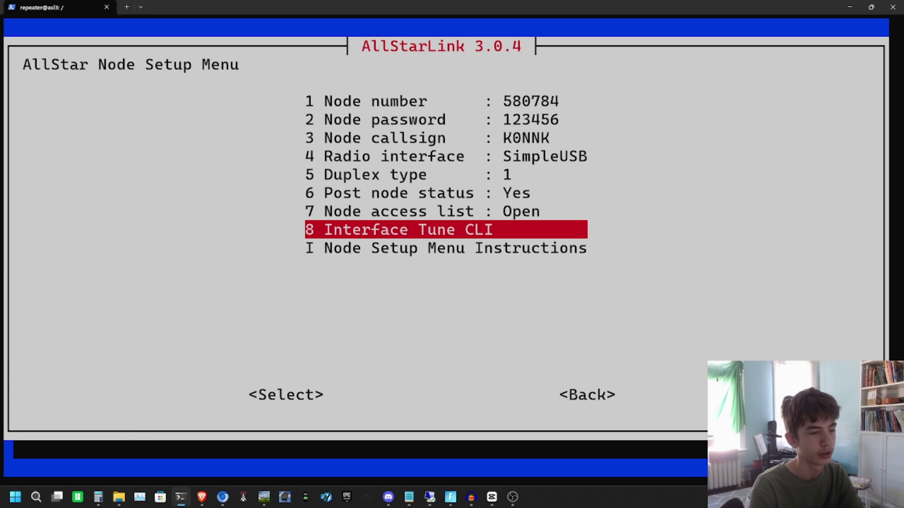
Step: Step back to the AllStarLink main menu and enter the Asterisk CLI
key("Tab")
key("Tab")
key("Return")
key("Tab")
key("Tab")
key("Return")
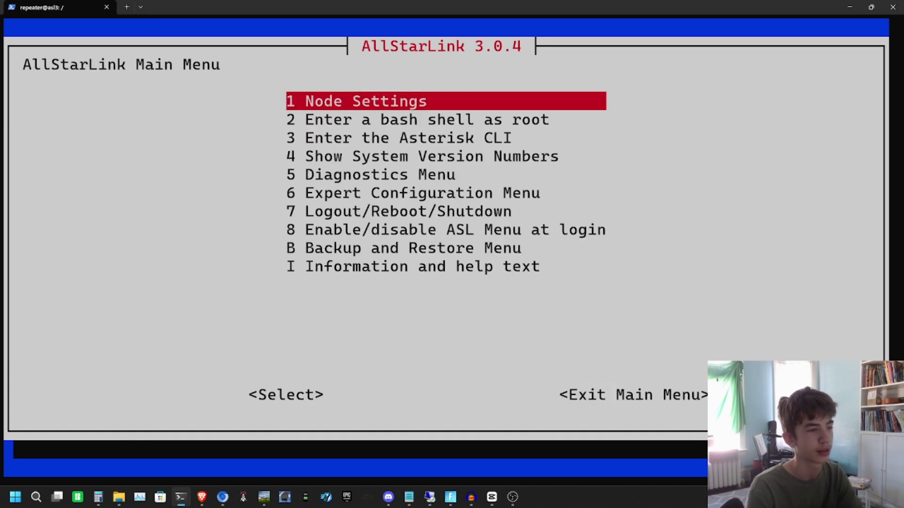
key("Down")
key("Down")
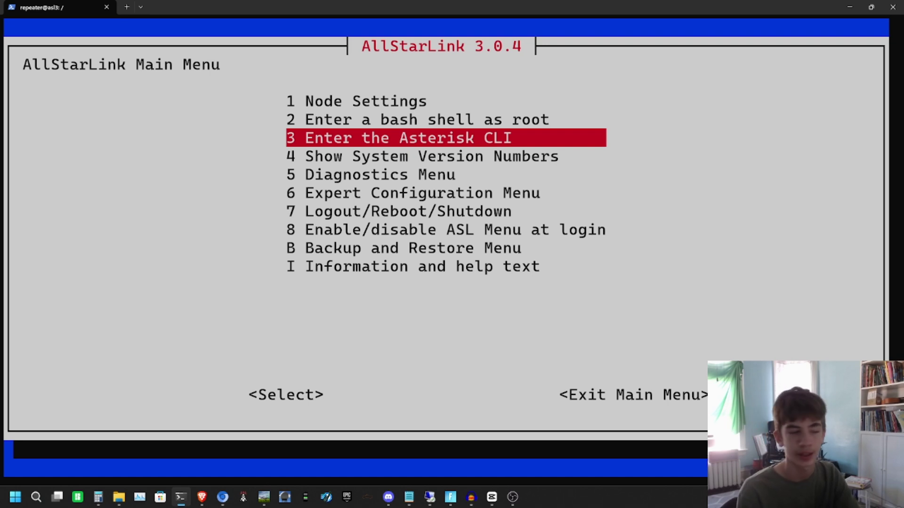
key("Return")
Step: Type the command rpt fun 580784 *355553 at the Asterisk prompt
type("rpt fubn")
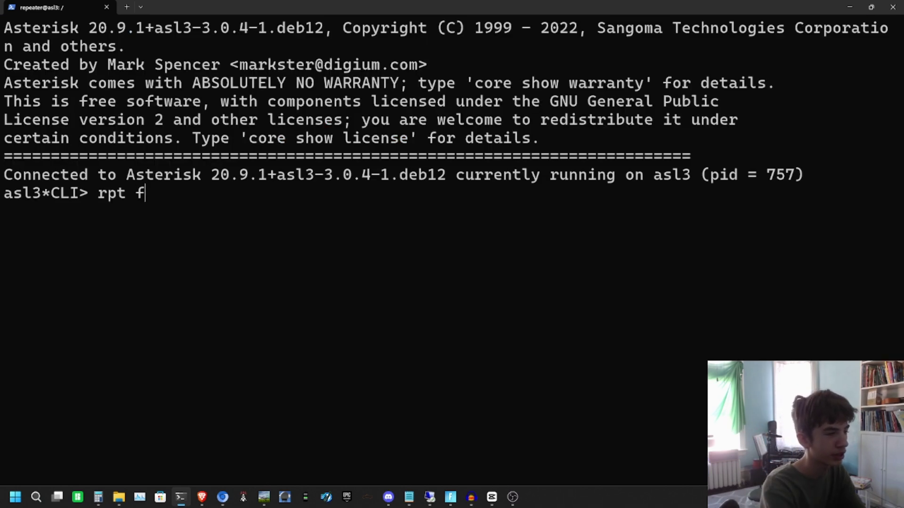
key("BackSpace")
key("BackSpace")
type("n ")
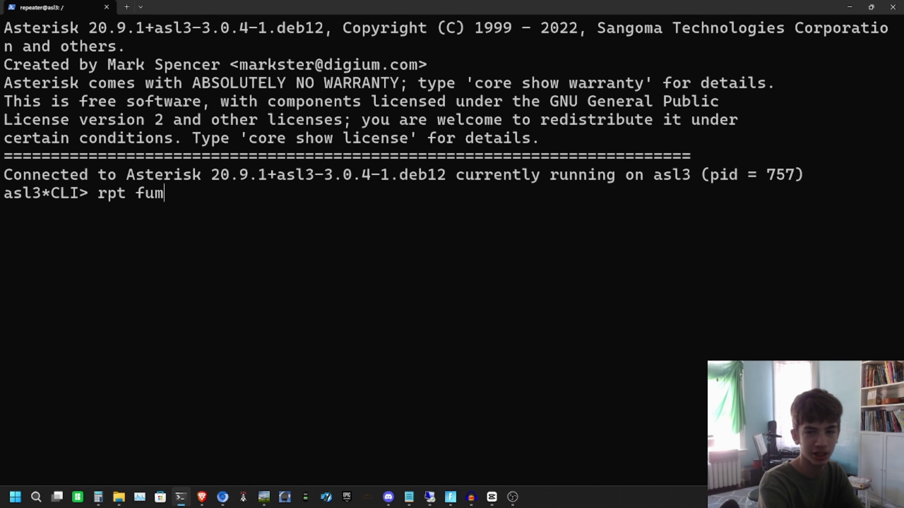
type("5808")
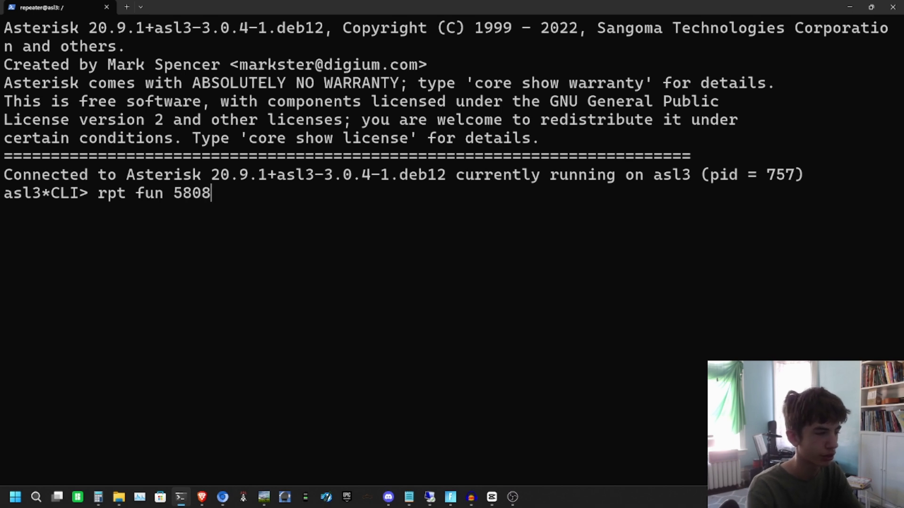
key("BackSpace")
type("781")
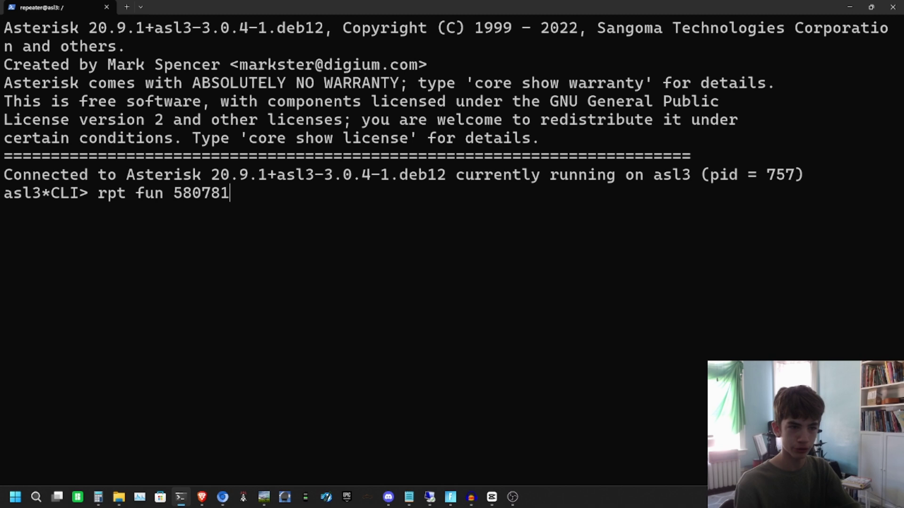
key("BackSpace")
type("4")
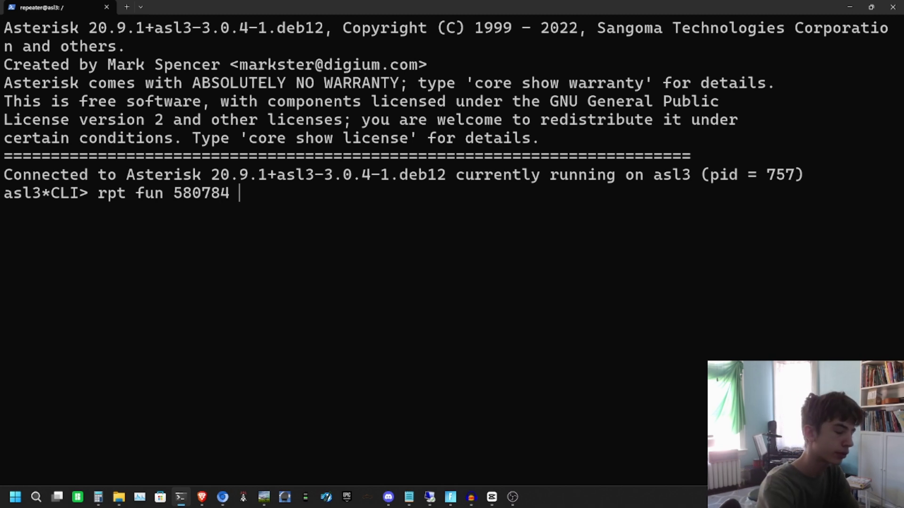
type(" *3")
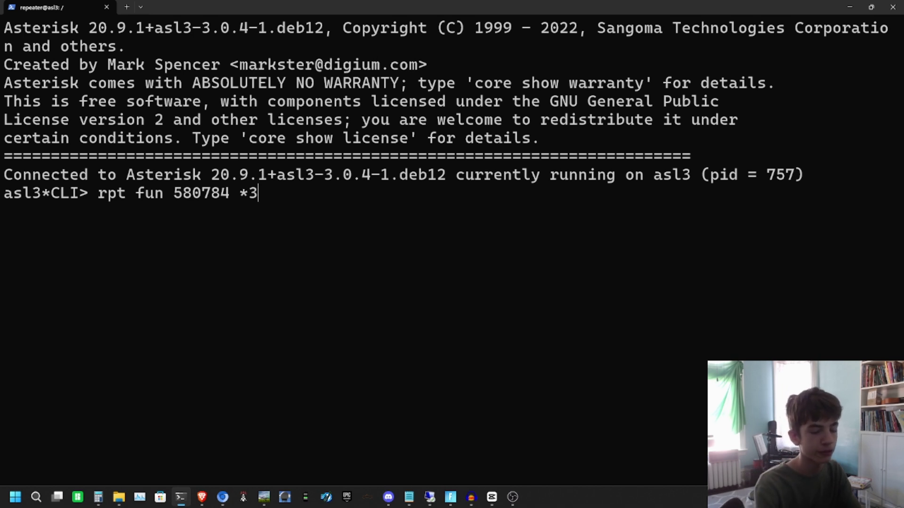
type("5555")
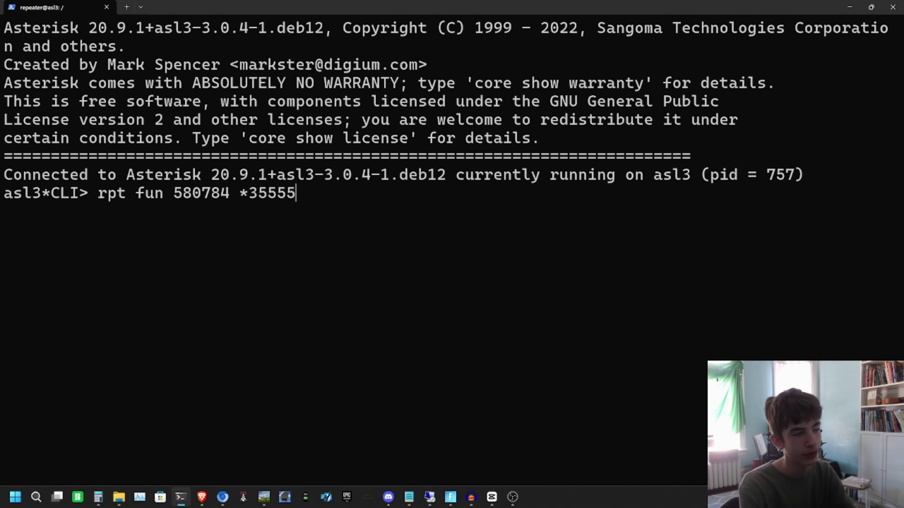
type("3")
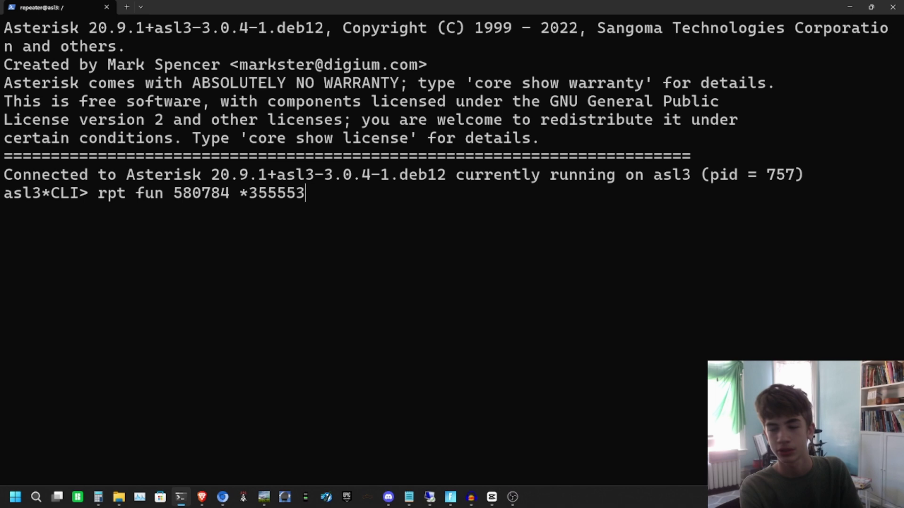
Step: Run rpt fun 580784 *355553 to connect the node to parrot node 55553
key("Return")
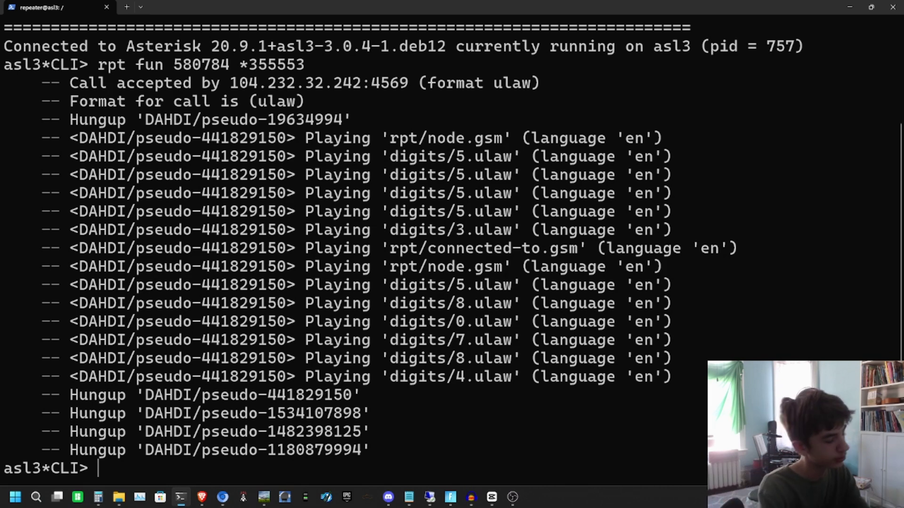
Step: Exit the Asterisk CLI and reopen it from the AllStarLink menu
type("exit")
key("Return")
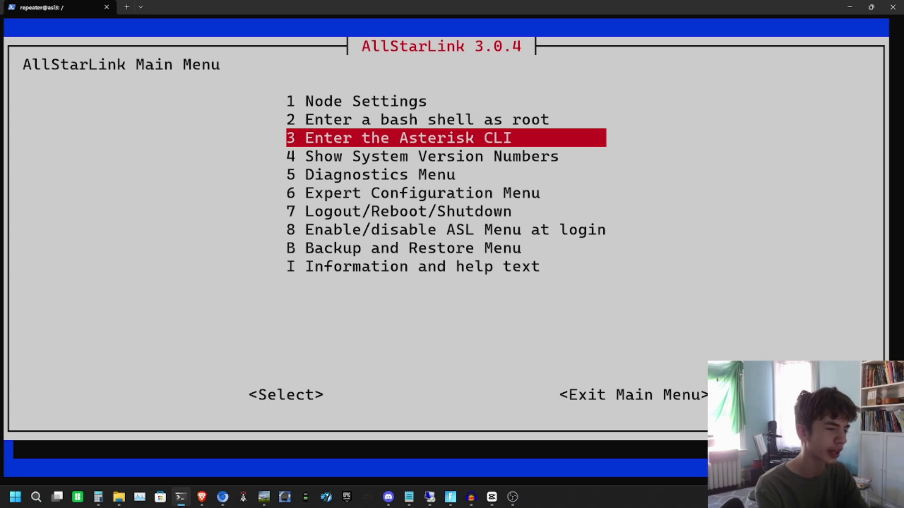
key("Return")
Step: Run rpt fun 580784 *155553 to disconnect from parrot node 55553
type("rpt fun ")
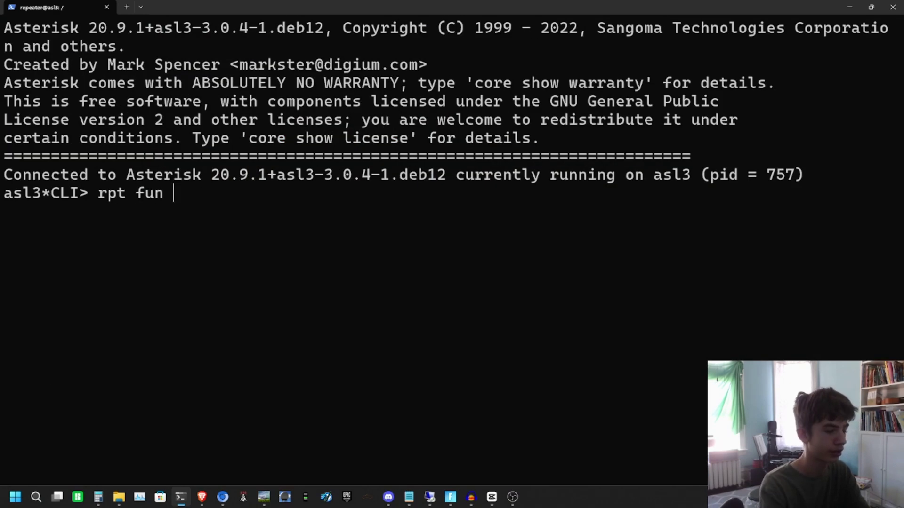
type("580784")
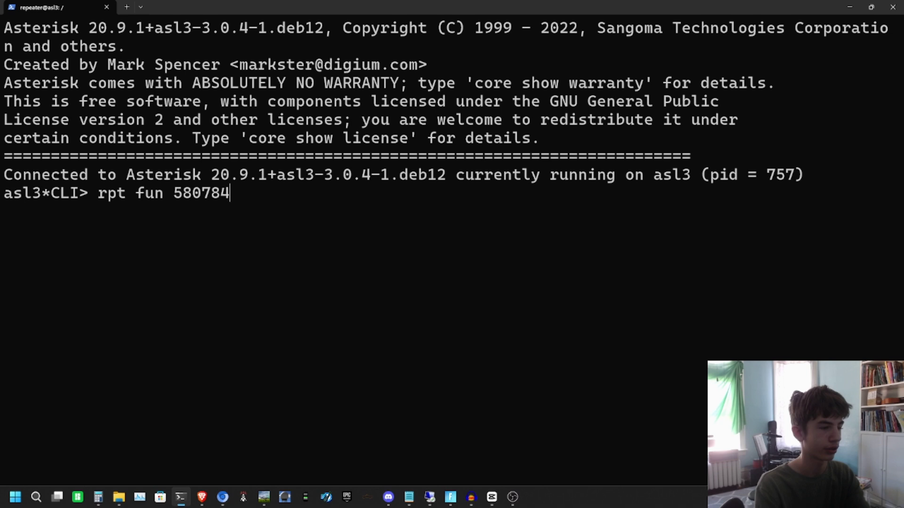
key("BackSpace")
type("4 *1")
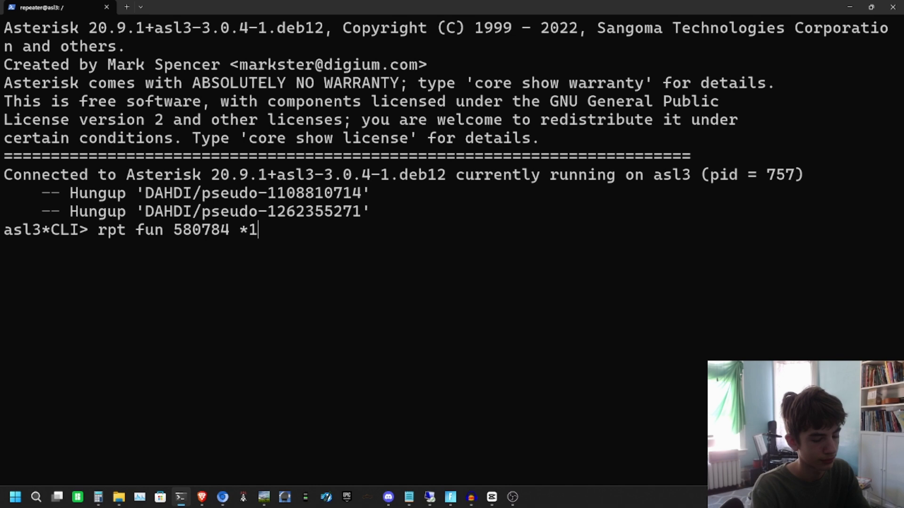
type("55553")
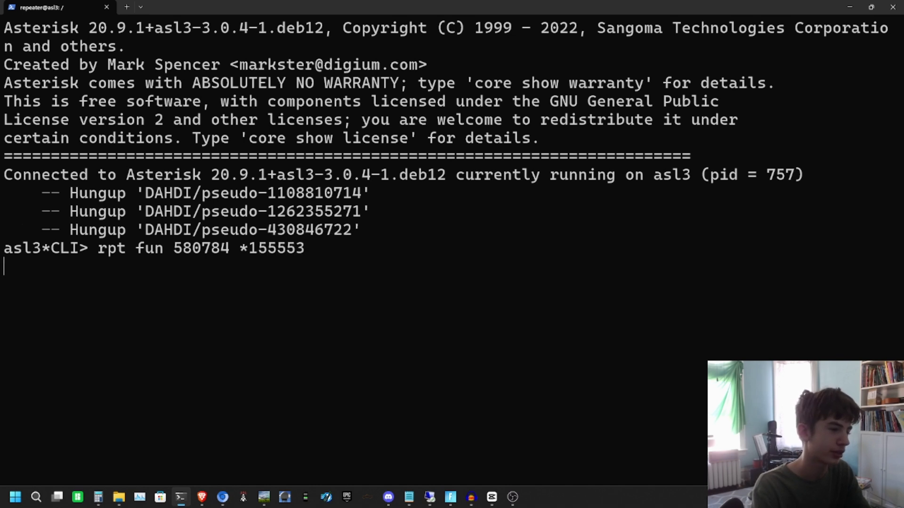
key("Return")
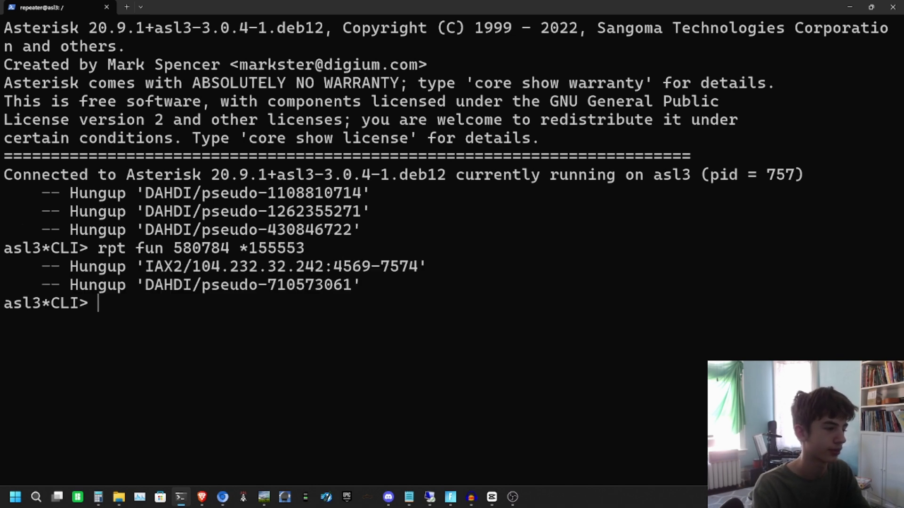
Step: Exit the Asterisk CLI and the AllStarLink main menu, then clear the root shell screen
type("exit")
key("Return")
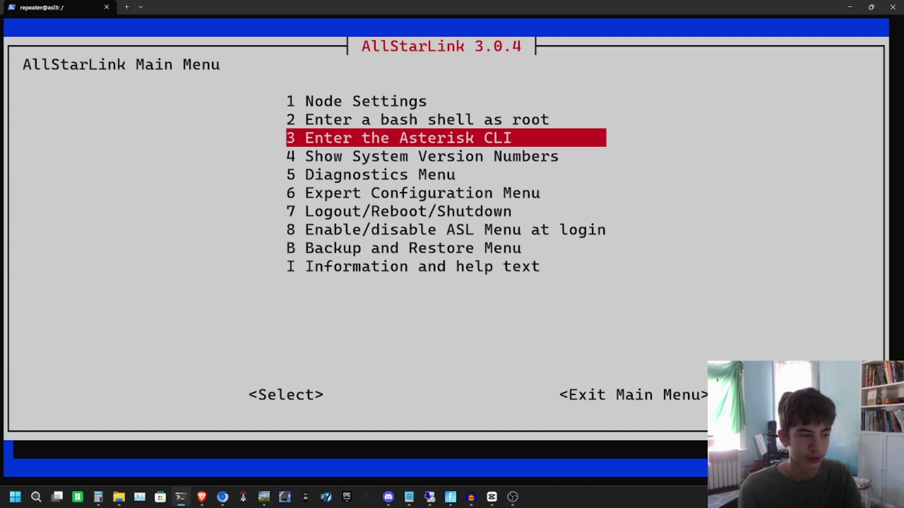
key("Tab")
key("Tab")
key("Return")
key("Return")
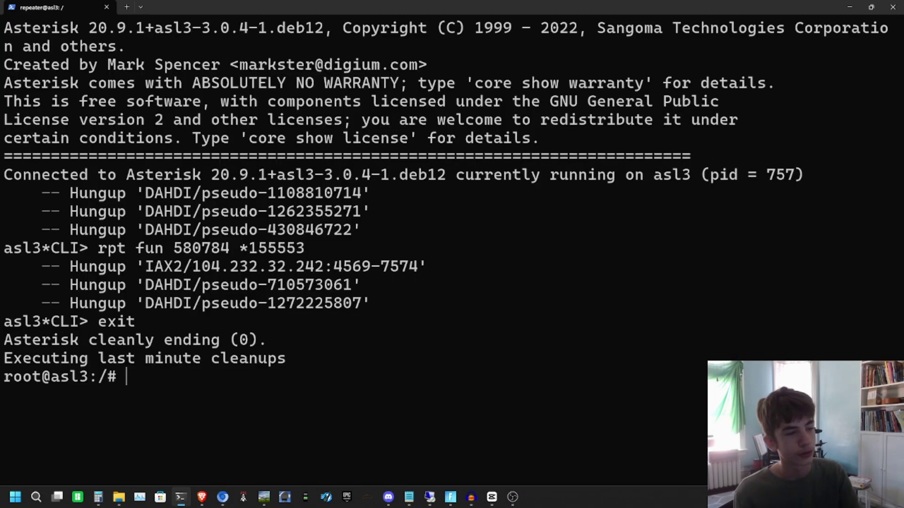
type("clear")
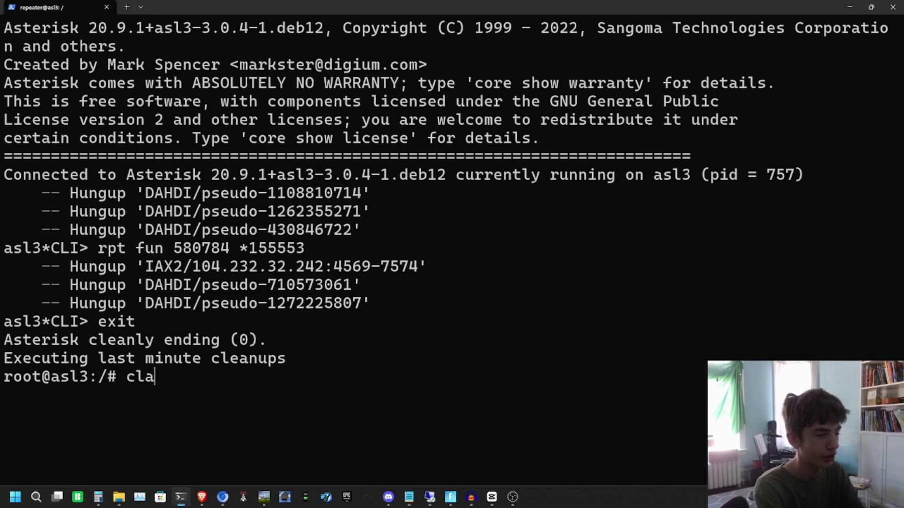
key("Return")
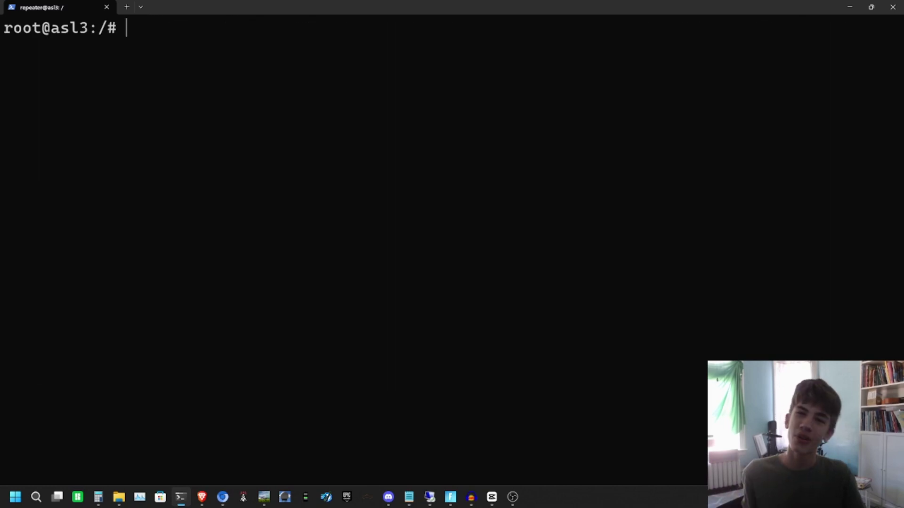